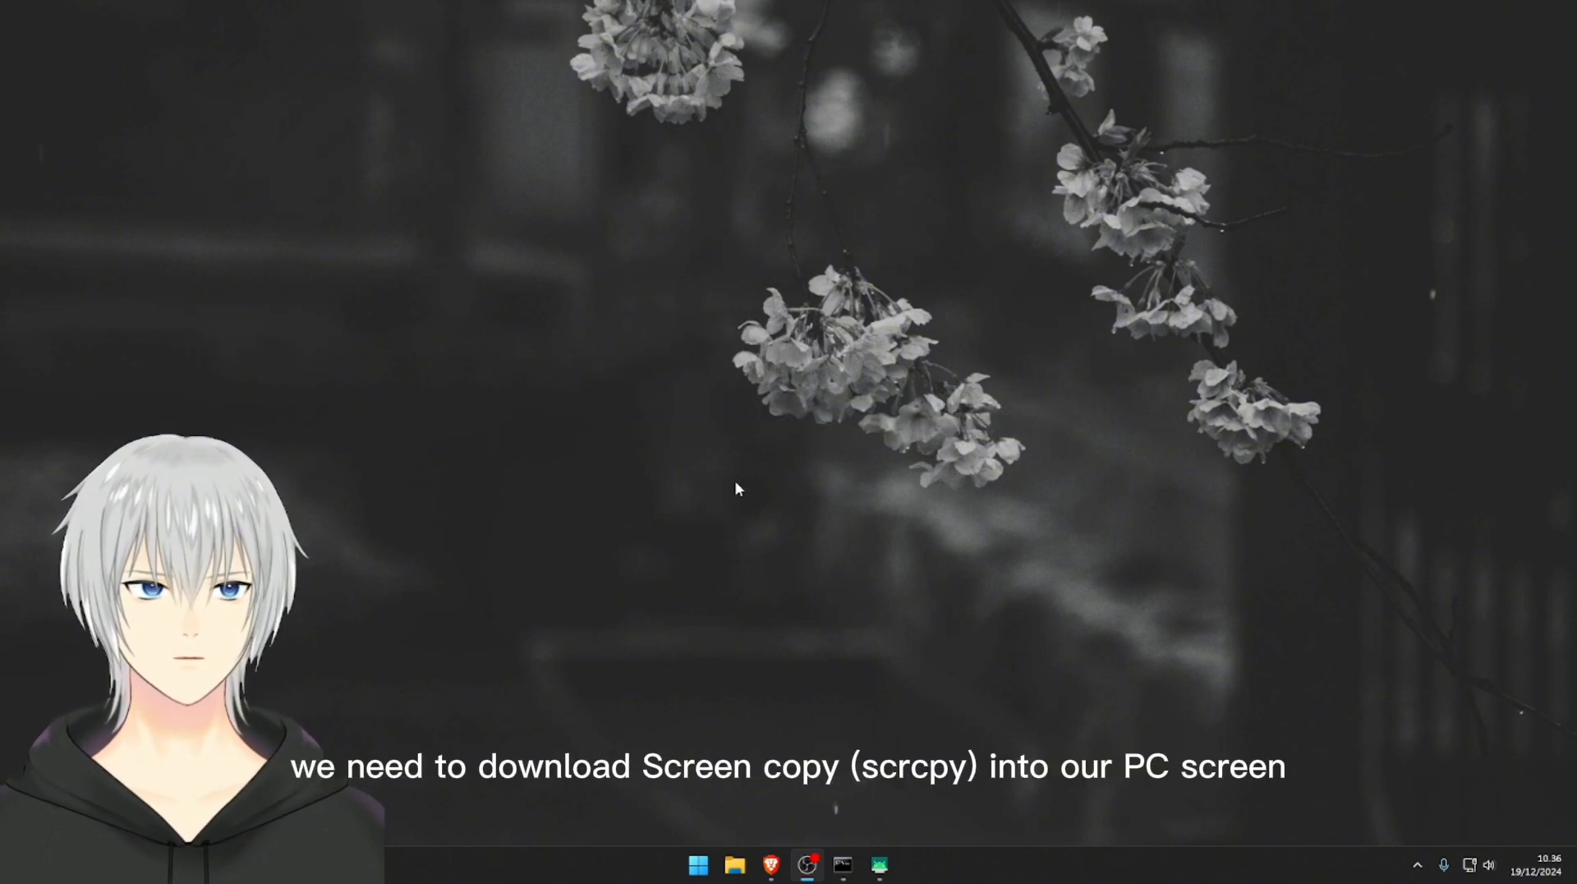
- In Brave, search Google for 'screen copy github' and open the Genymobile/scrcpy GitHub result
{"action": "left_click", "coordinate": [773, 862]}
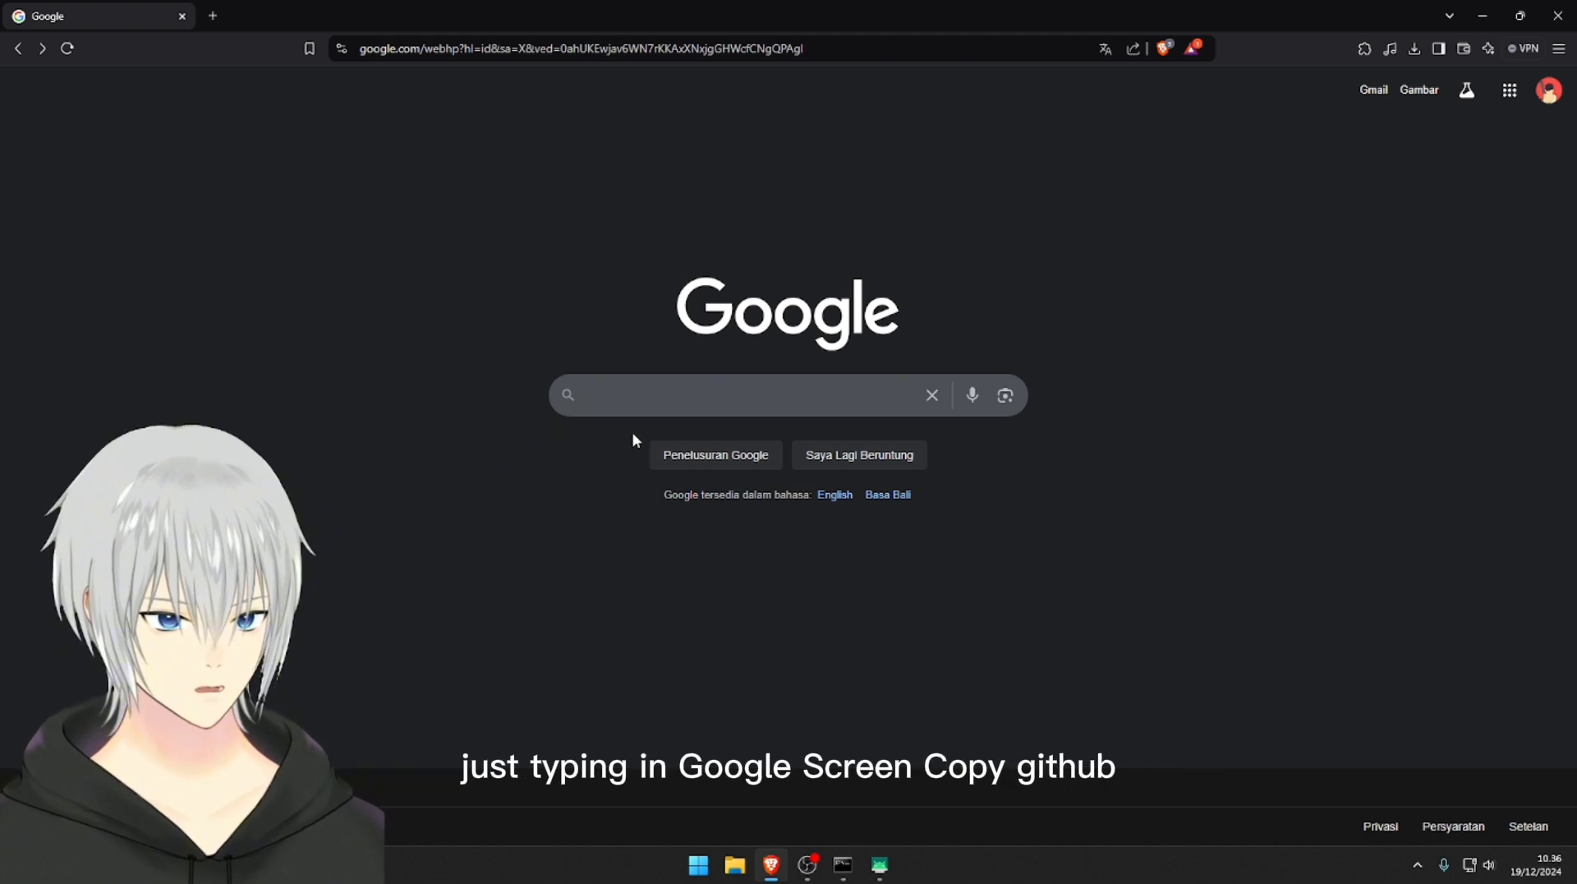
{"action": "left_click", "coordinate": [614, 382]}
{"action": "type", "text": "scree"}
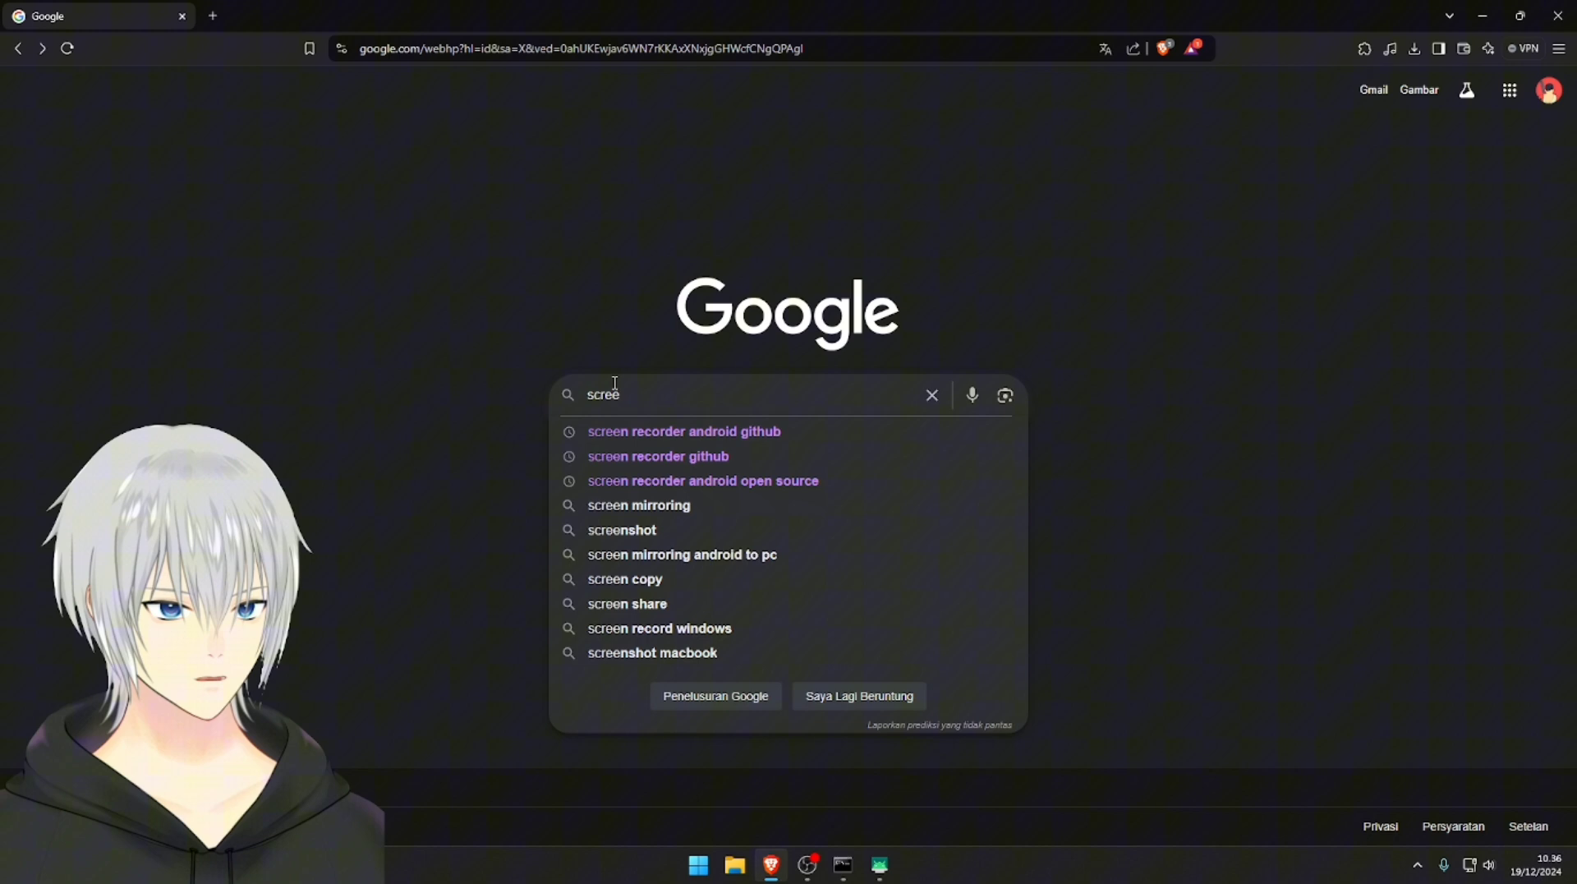
{"action": "type", "text": "n cop"}
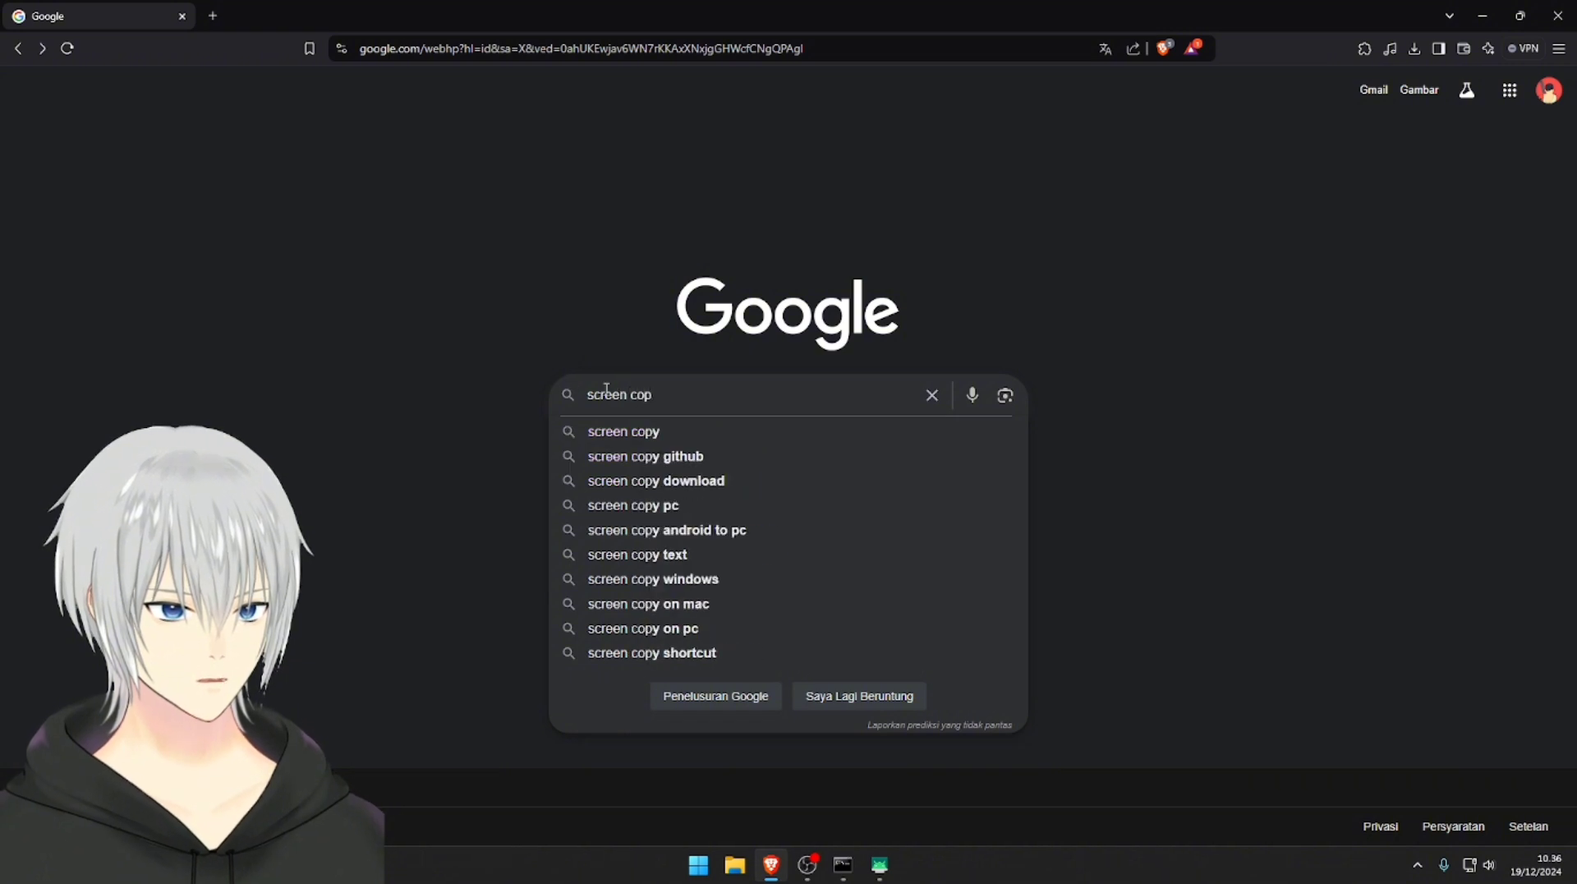
{"action": "left_click", "coordinate": [724, 467]}
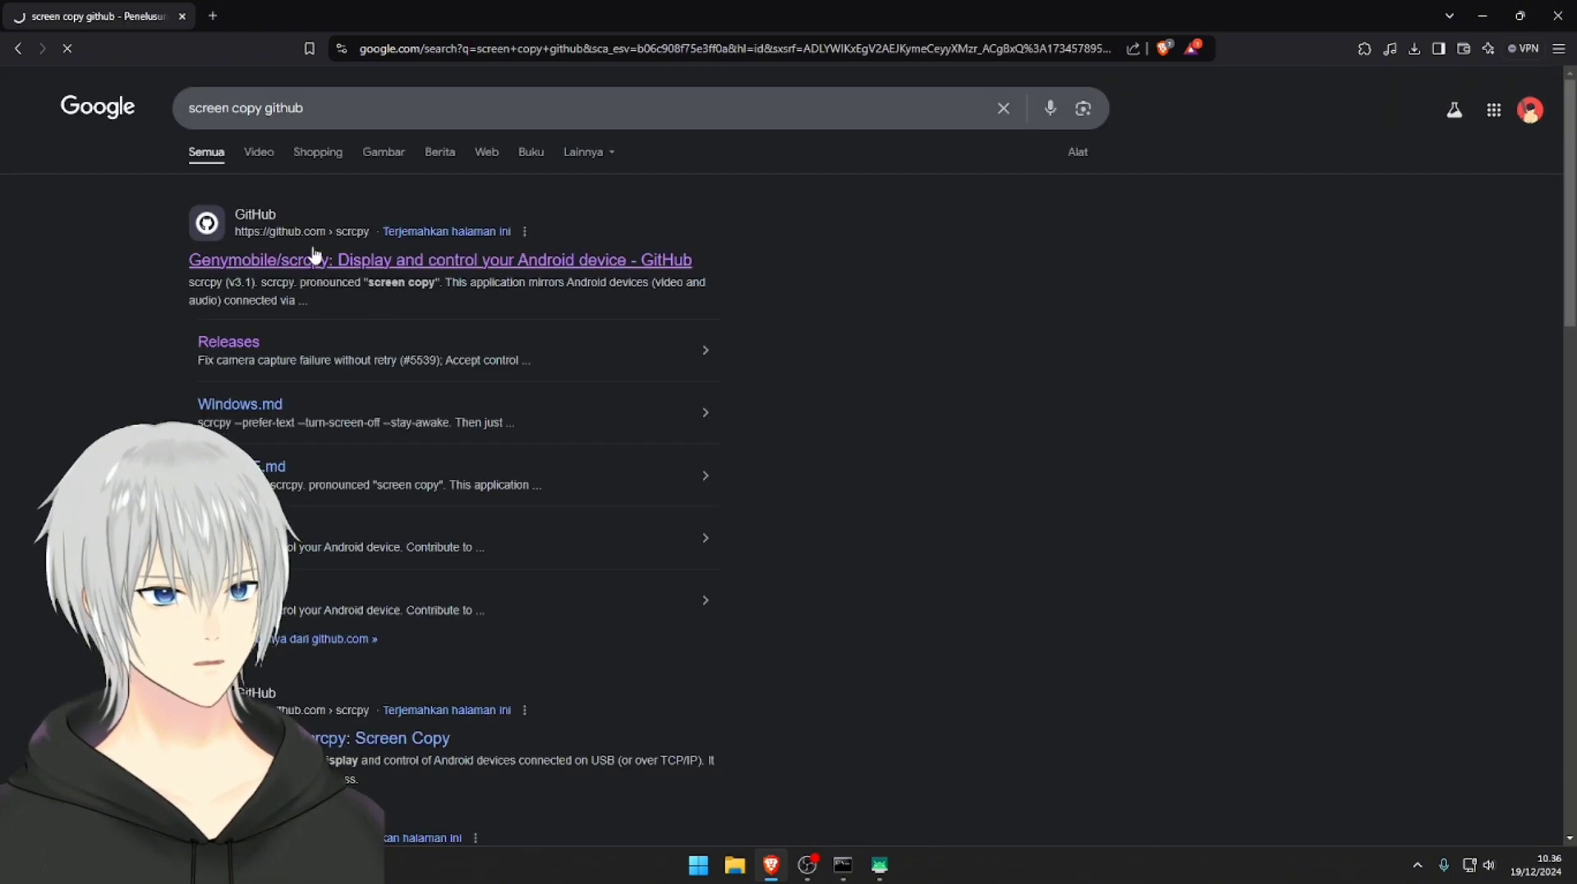
{"action": "left_click", "coordinate": [315, 258]}
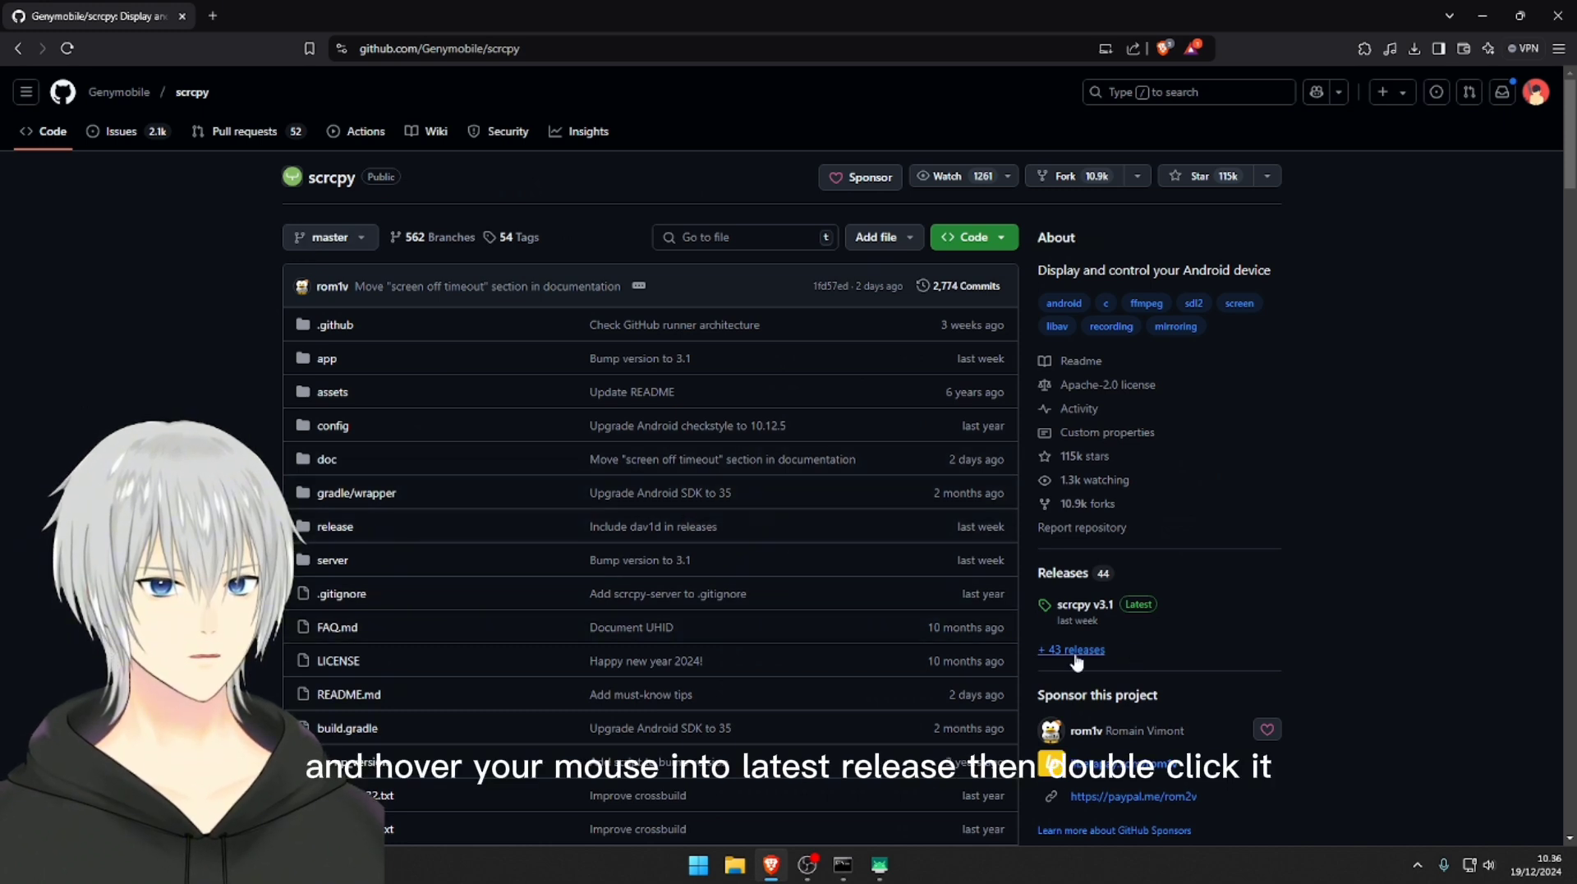
- Save scrcpy-win64-v3.1.zip from the Assets of the scrcpy v3.1 release
{"action": "left_click", "coordinate": [1088, 609]}
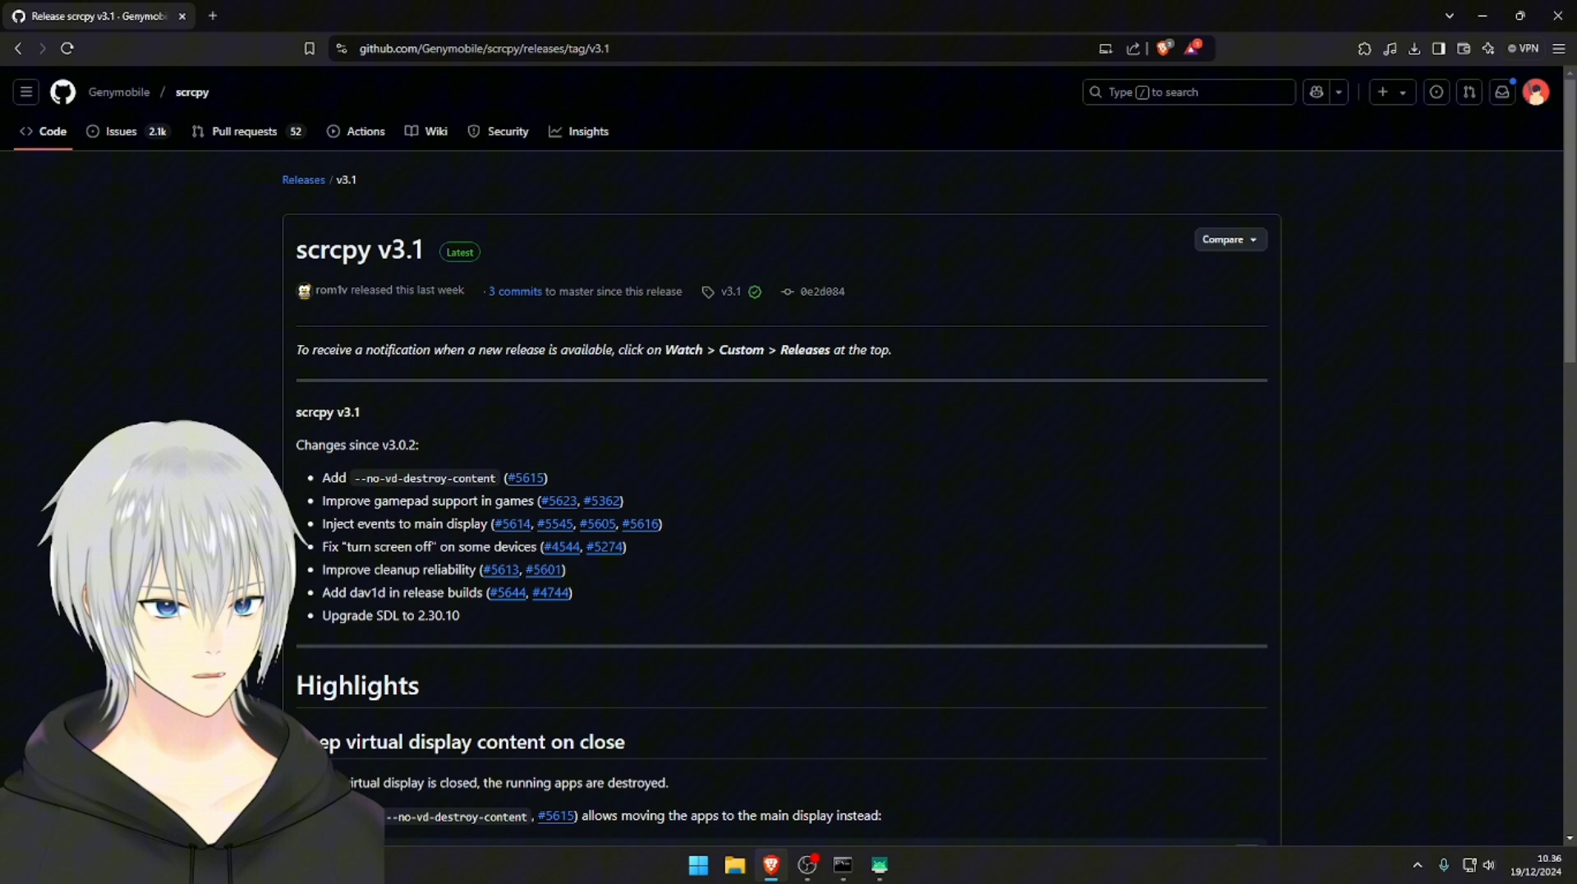
{"action": "scroll", "coordinate": [411, 407], "scroll_direction": "down", "scroll_amount": 20}
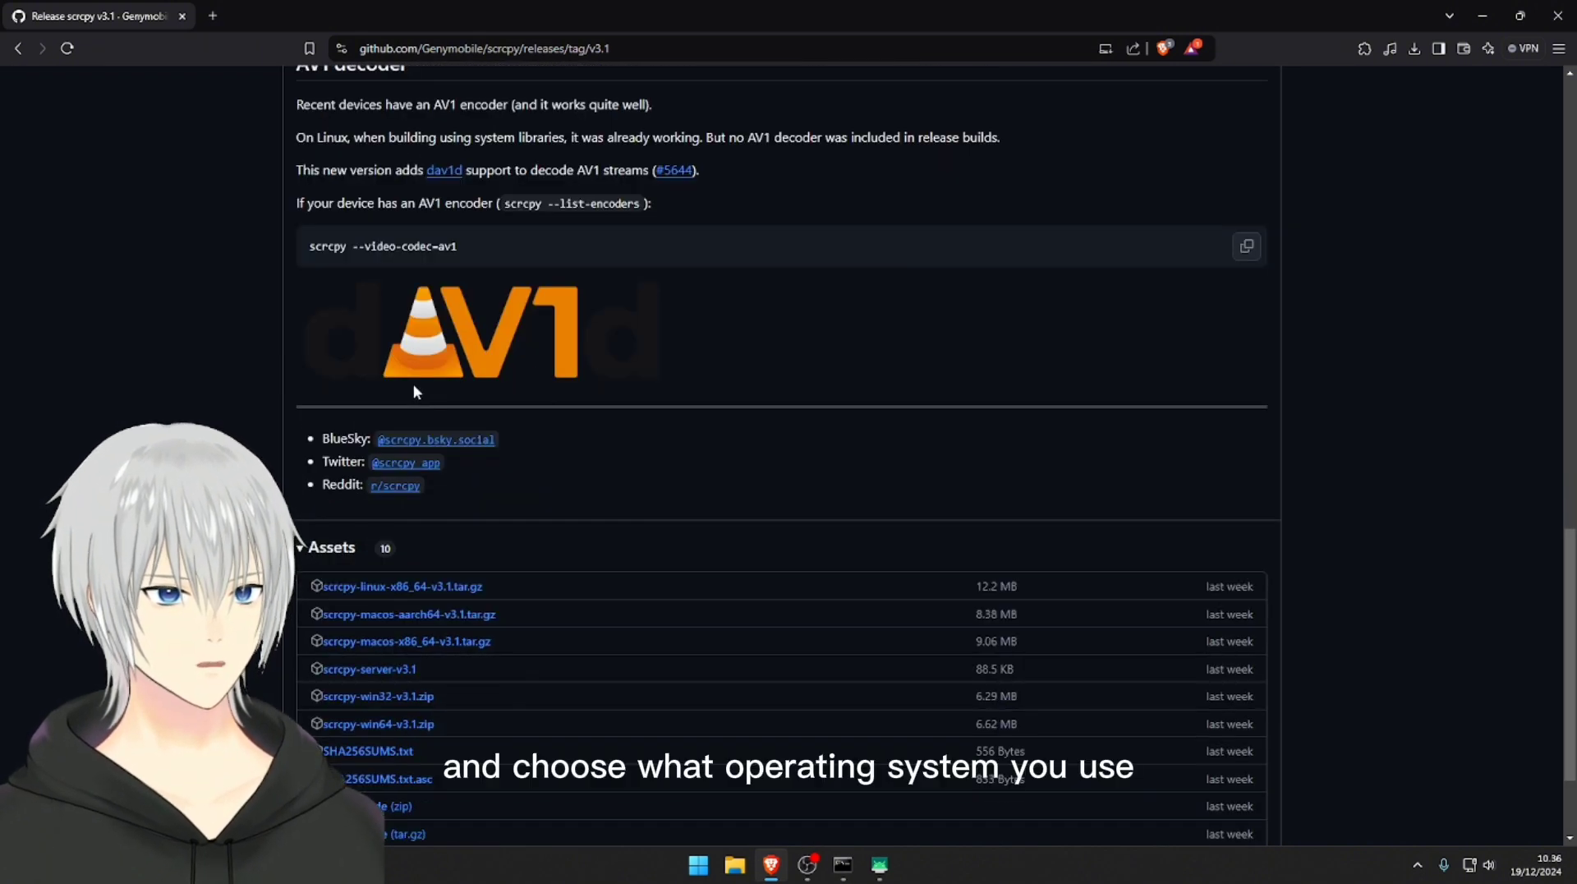
{"action": "scroll", "coordinate": [414, 386], "scroll_direction": "down", "scroll_amount": 1}
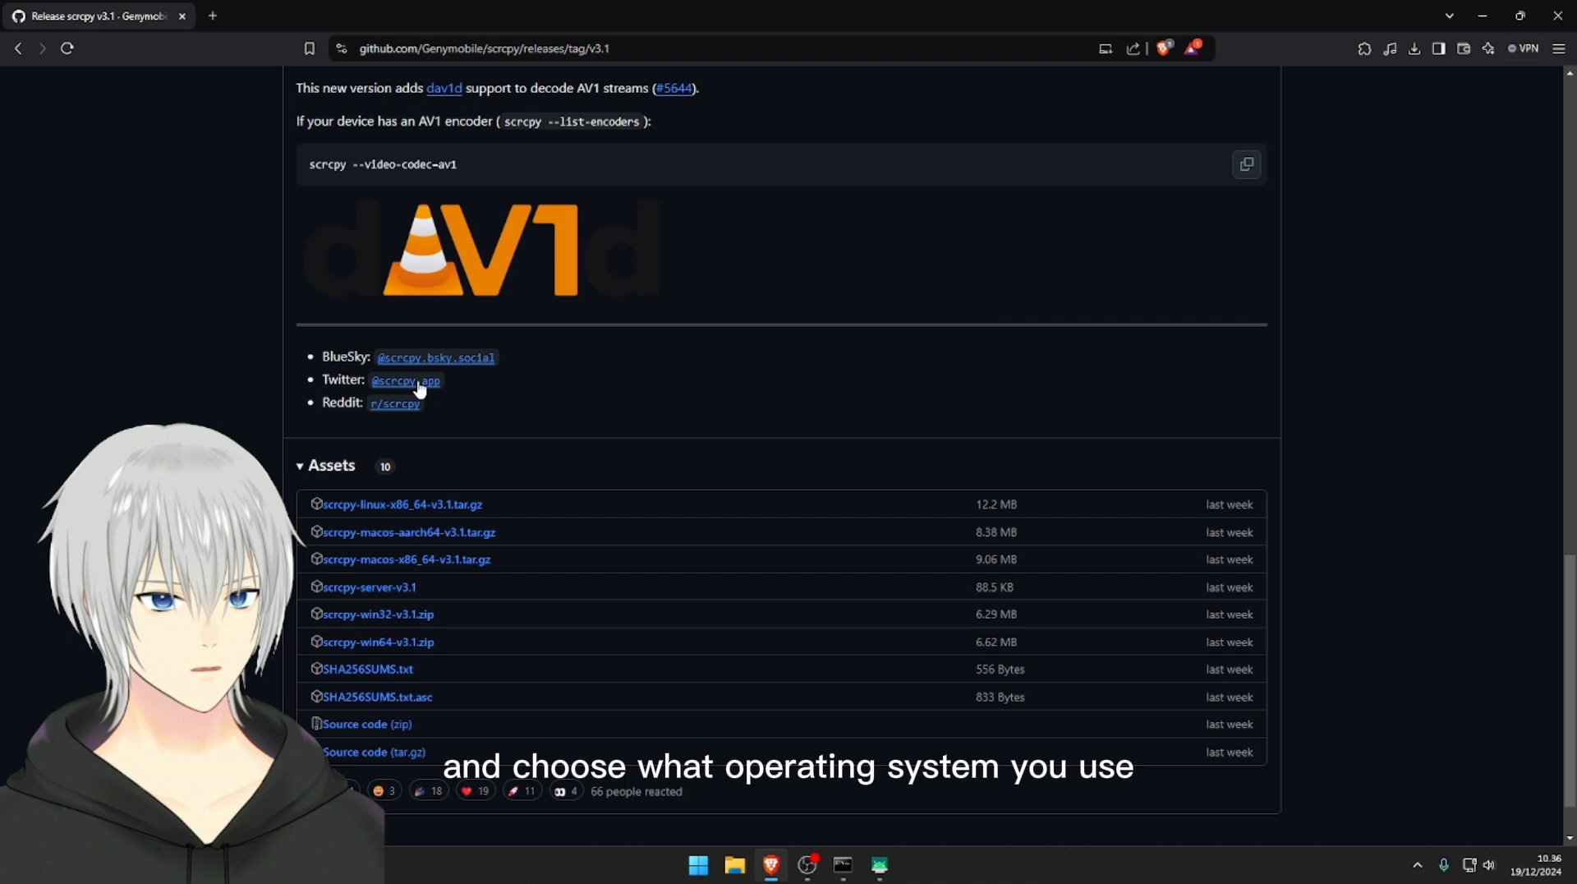
{"action": "scroll", "coordinate": [419, 389], "scroll_direction": "down", "scroll_amount": 1}
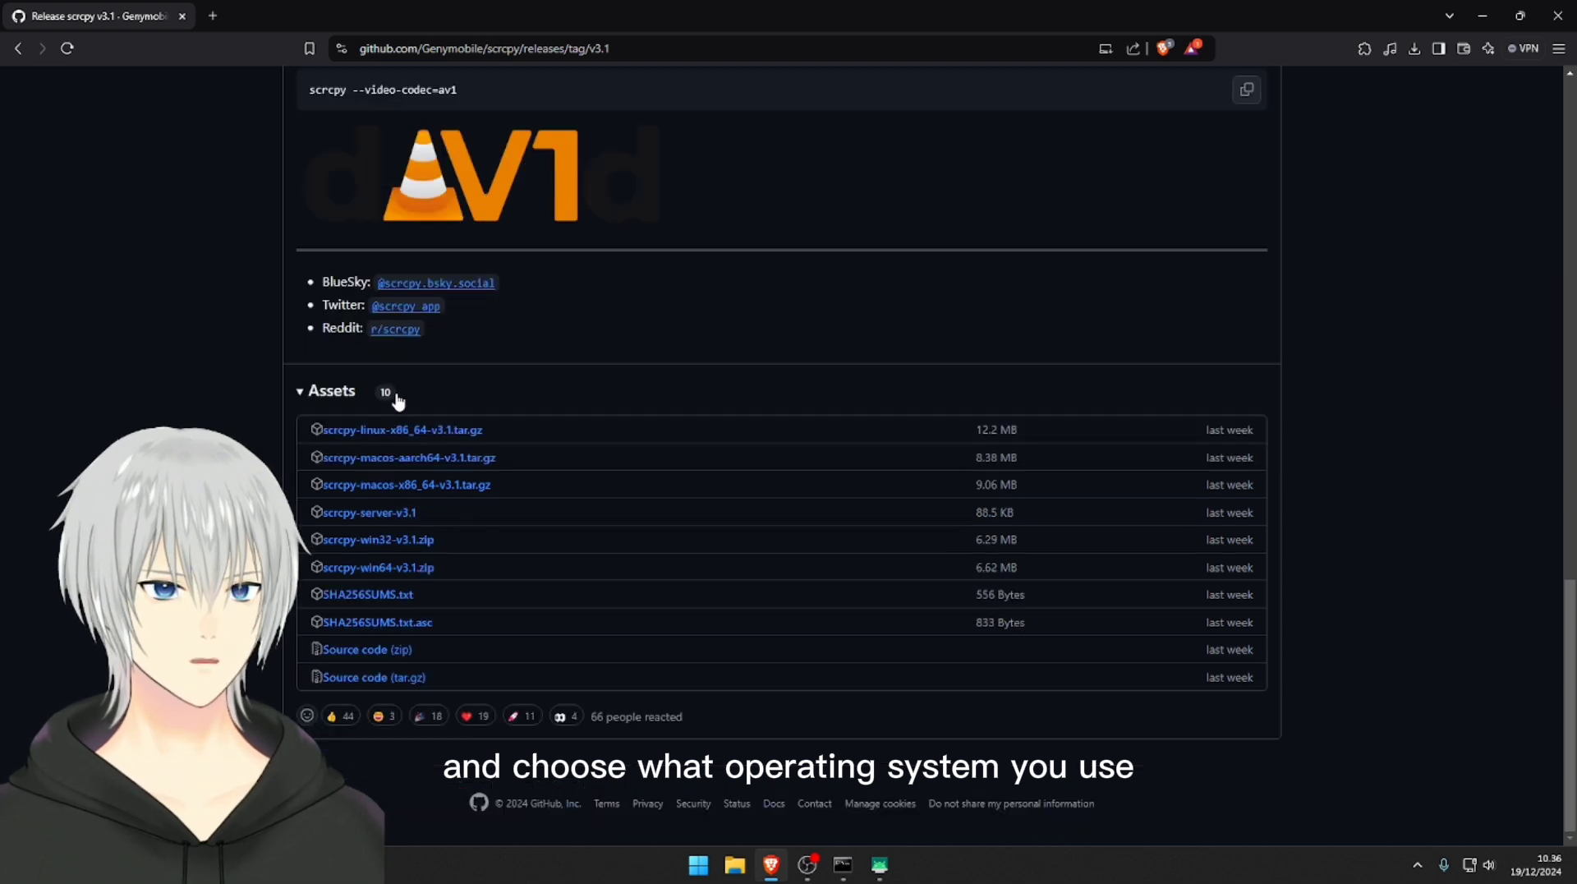
{"action": "left_click", "coordinate": [344, 568]}
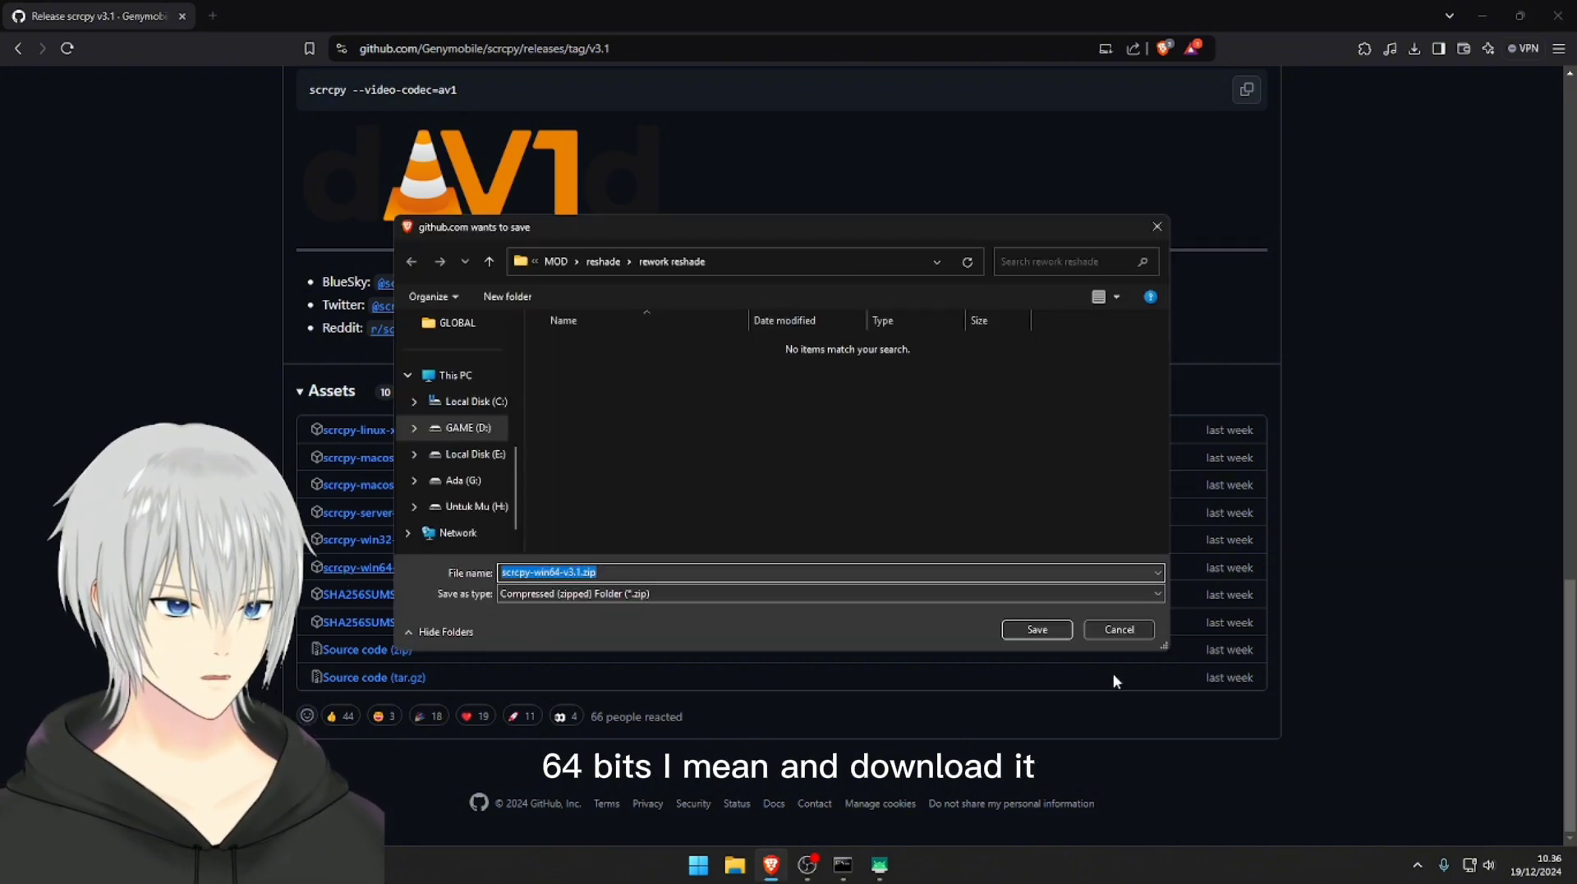
{"action": "left_click", "coordinate": [1045, 636]}
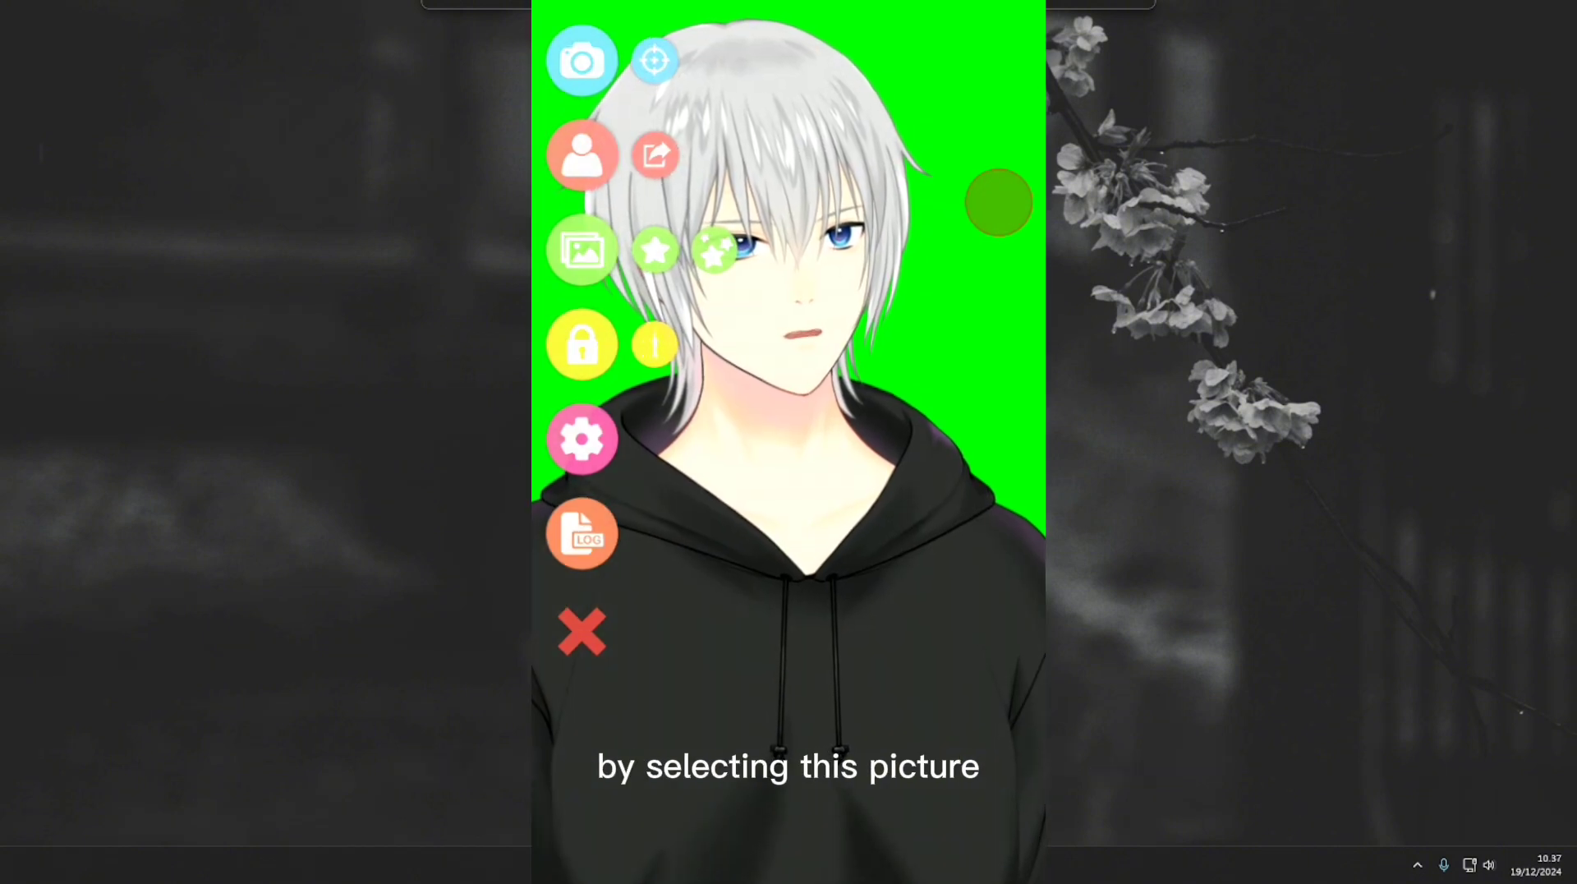
- Pick background_8 from the VTube Studio background list and apply it behind the model
{"action": "left_click", "coordinate": [572, 245]}
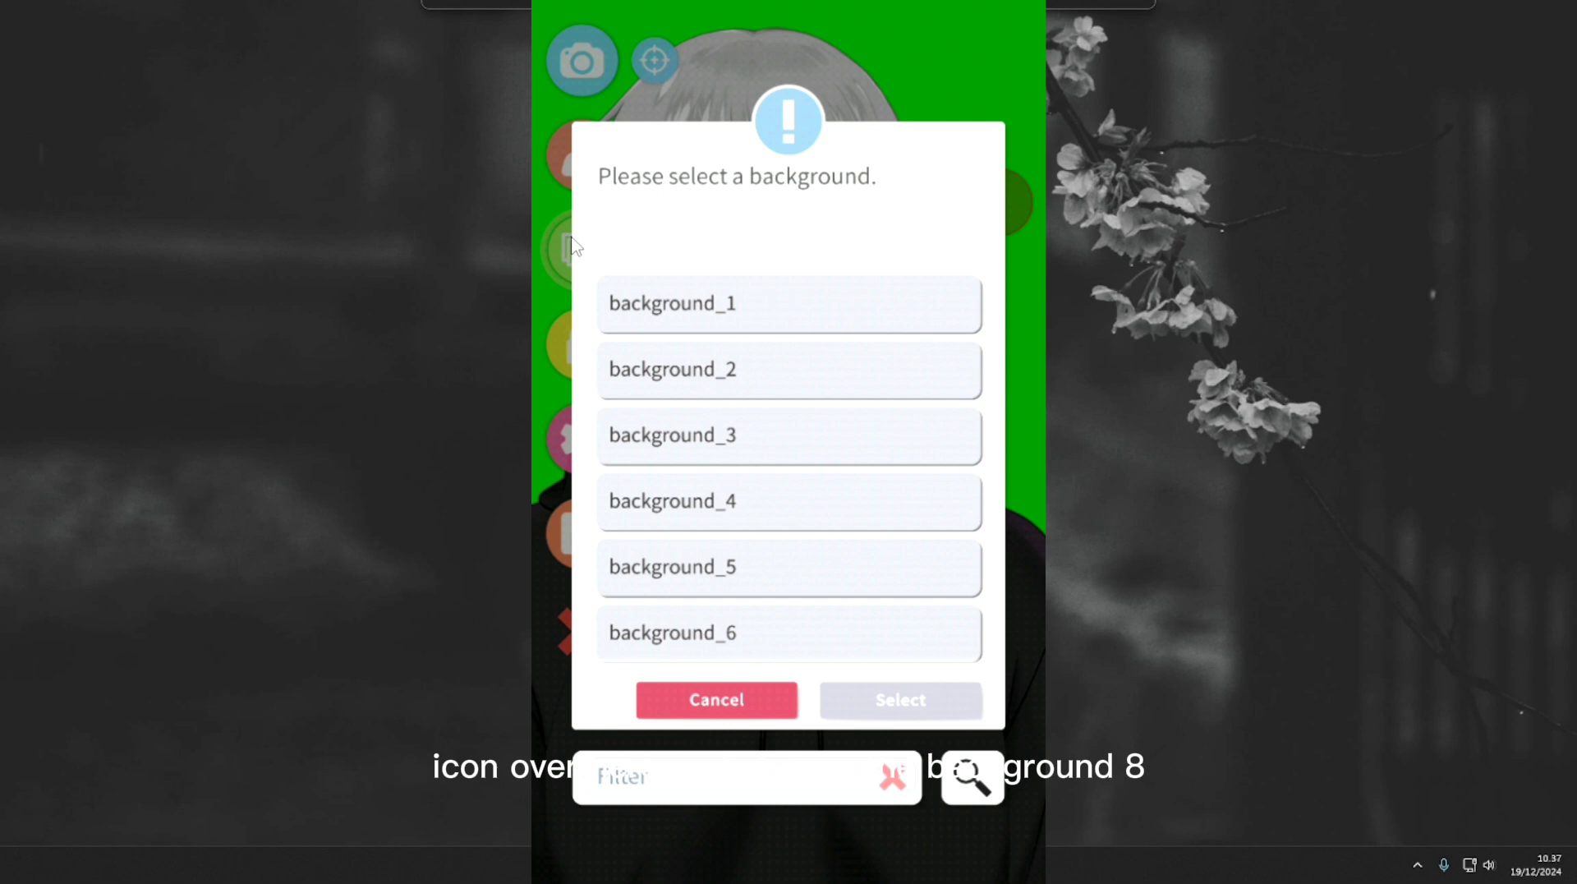
{"action": "left_click_drag", "start_coordinate": [762, 520], "coordinate": [750, 253]}
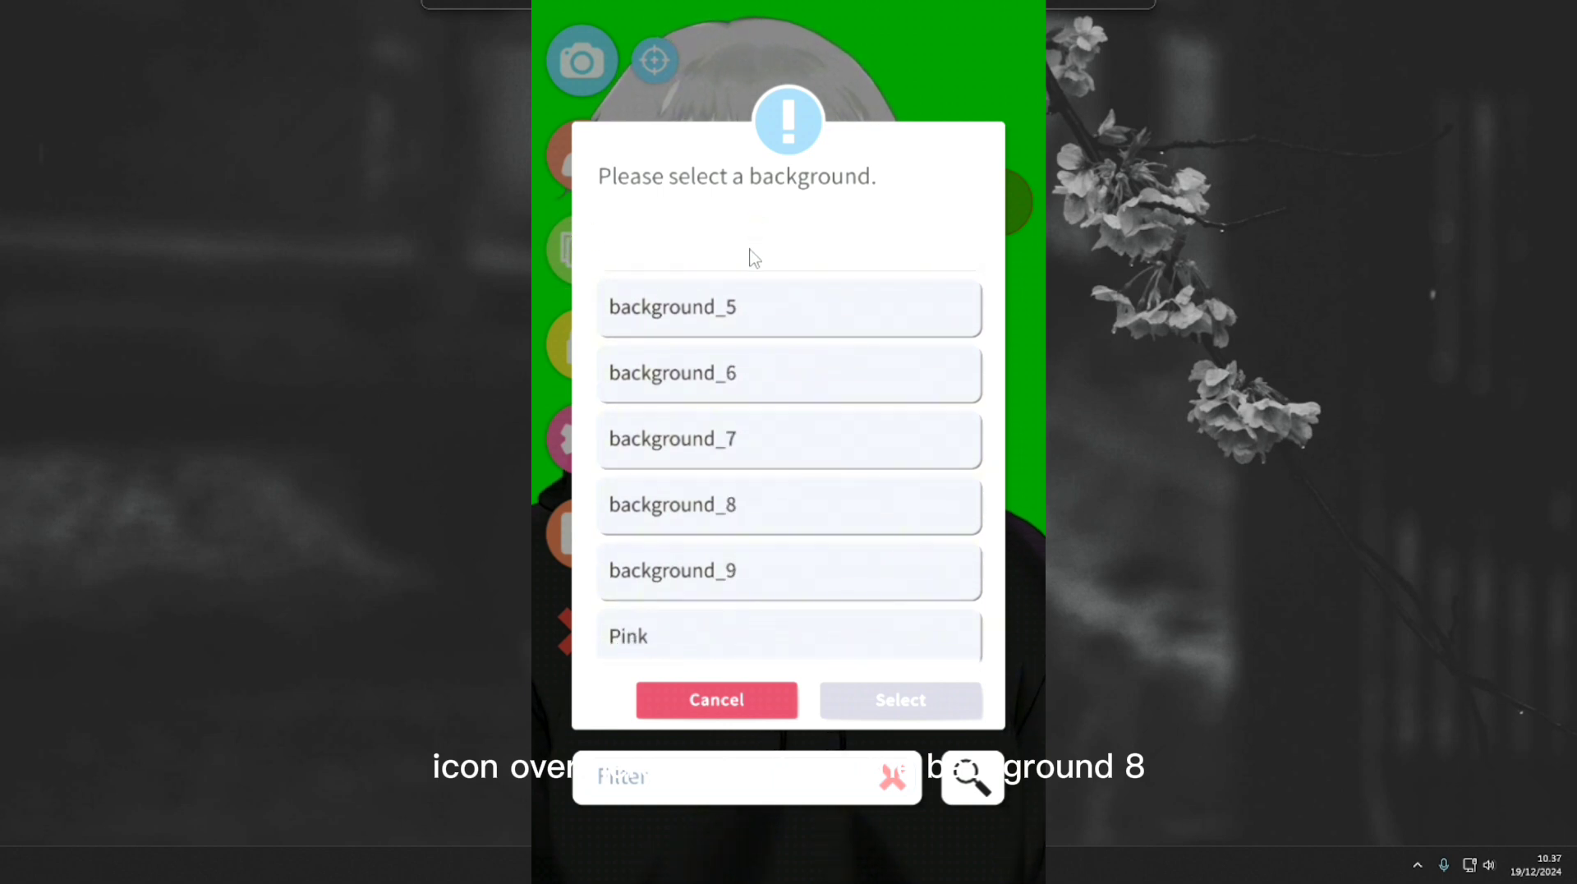
{"action": "left_click", "coordinate": [777, 400]}
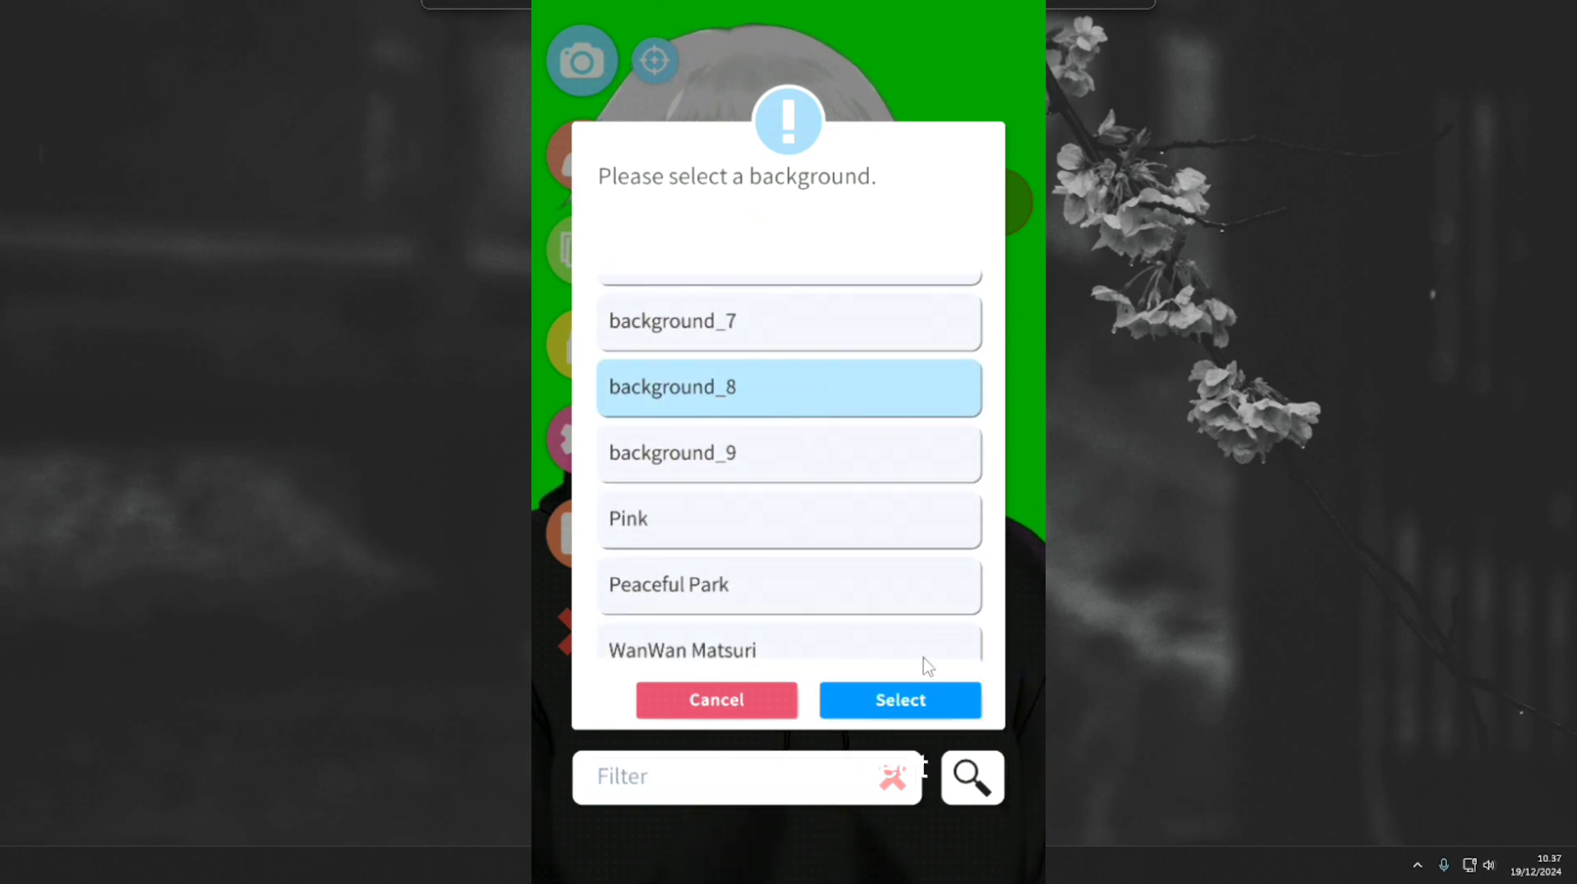
{"action": "left_click", "coordinate": [927, 700]}
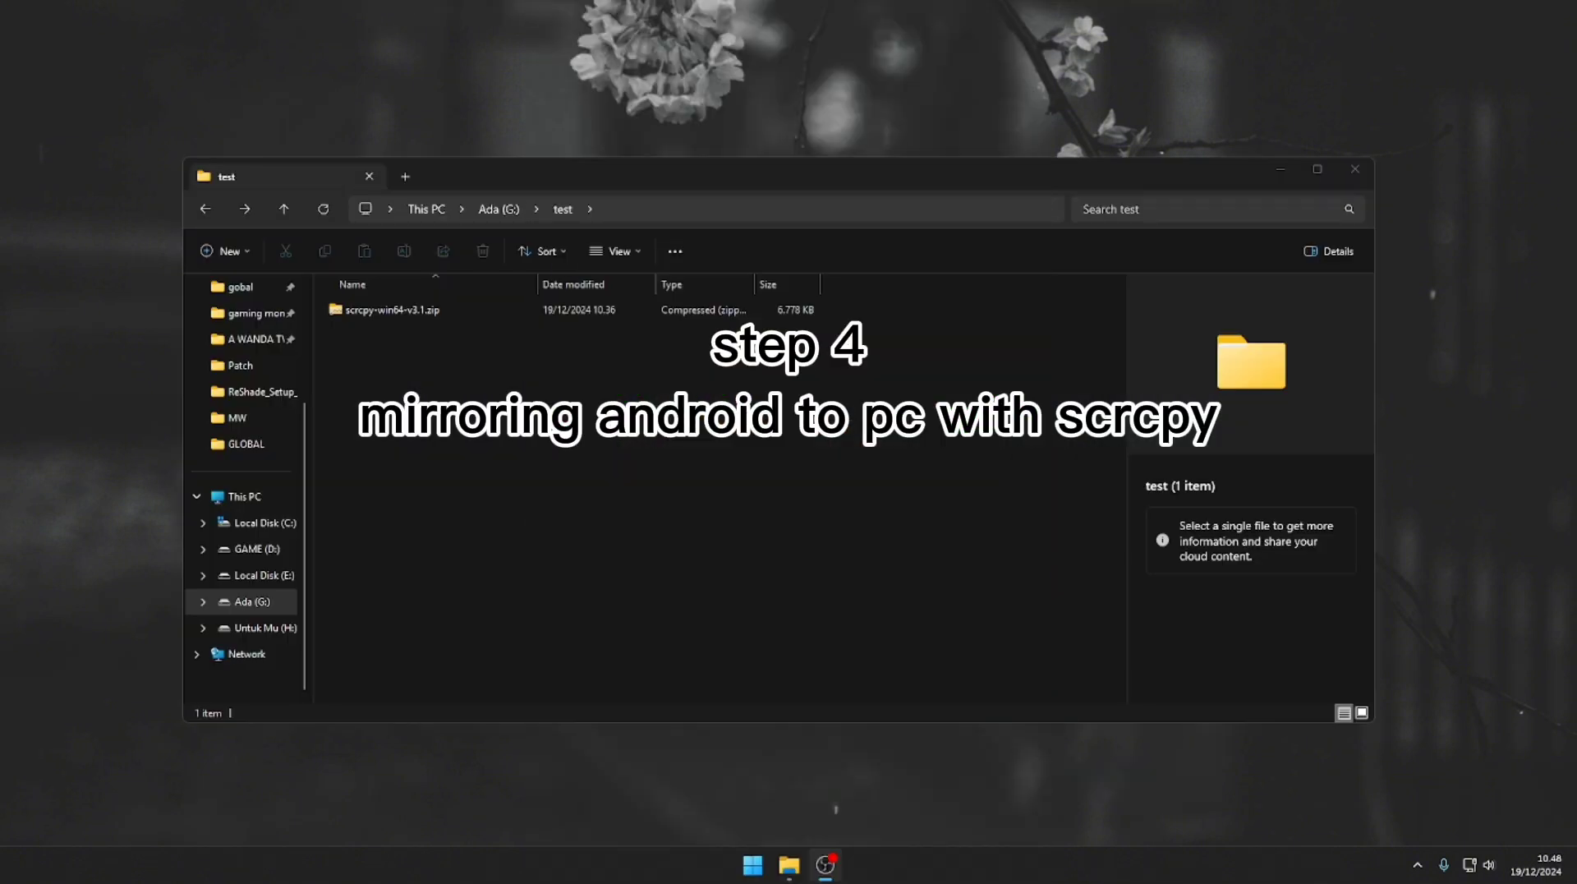
- Use 7-Zip to extract scrcpy-win64-v3.1.zip into a scrcpy-win64-v3.1 folder, then open that folder
{"action": "left_click", "coordinate": [393, 310]}
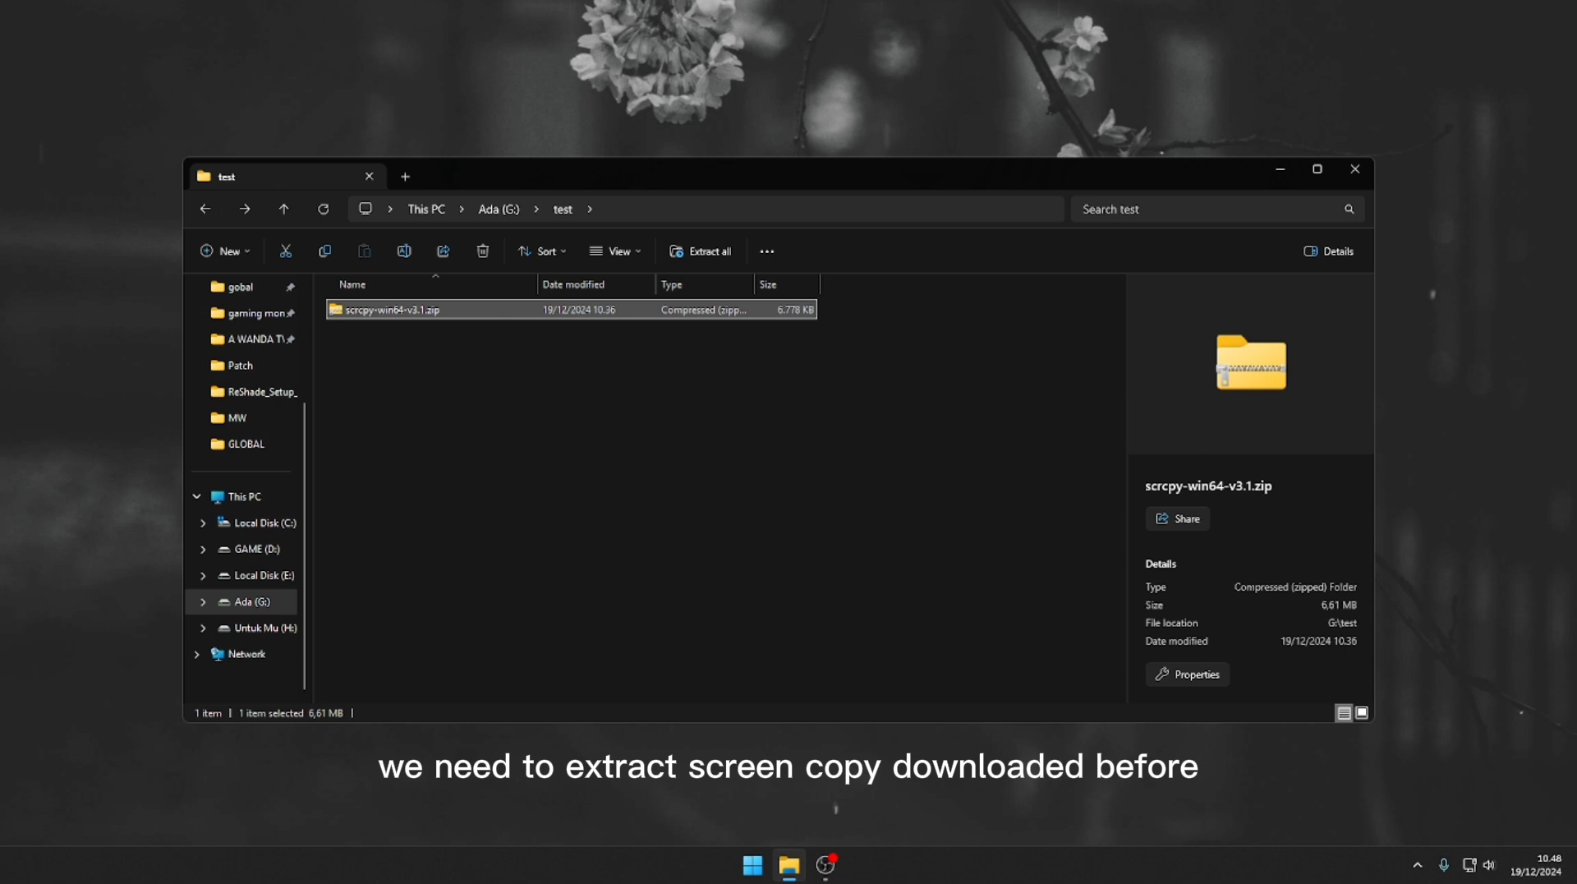
{"action": "right_click", "coordinate": [419, 312]}
{"action": "mouse_move", "coordinate": [509, 419]}
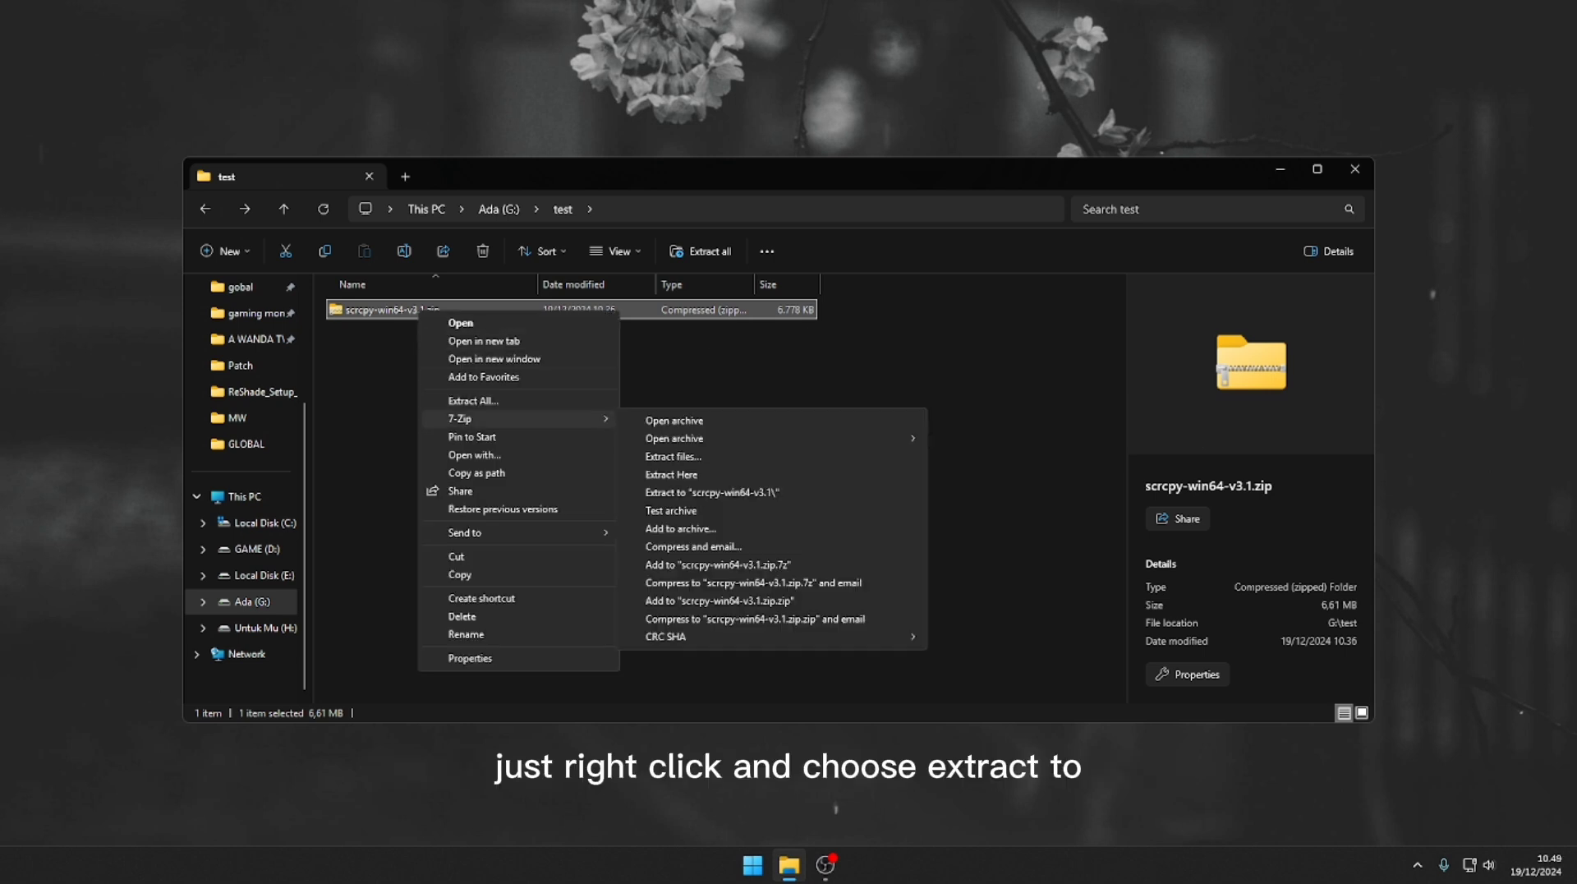
{"action": "left_click", "coordinate": [712, 492]}
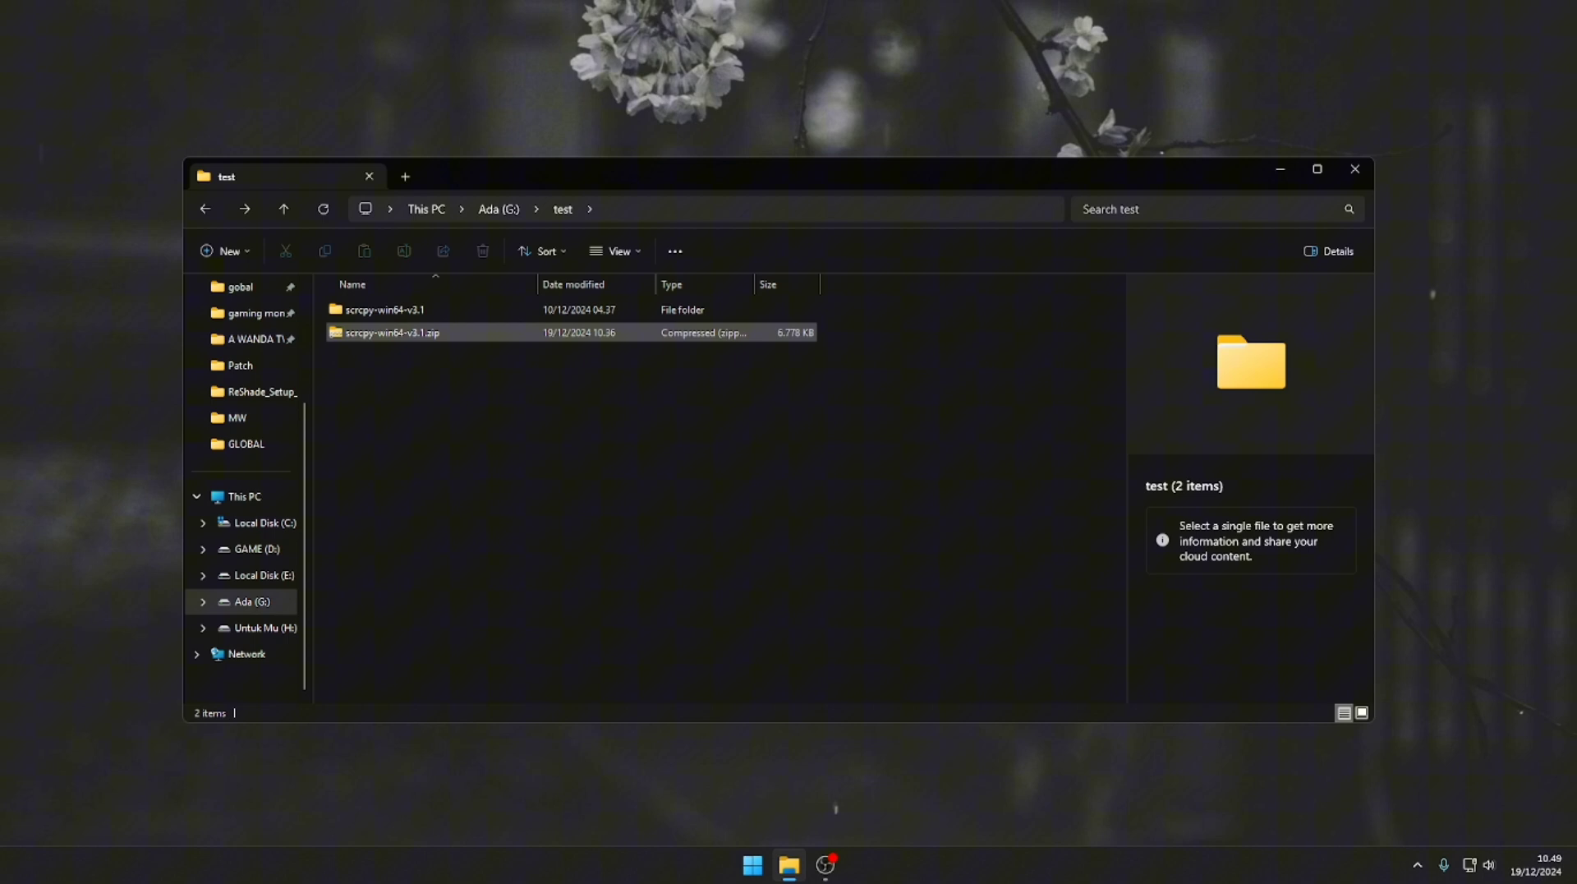
{"action": "double_click", "coordinate": [385, 310]}
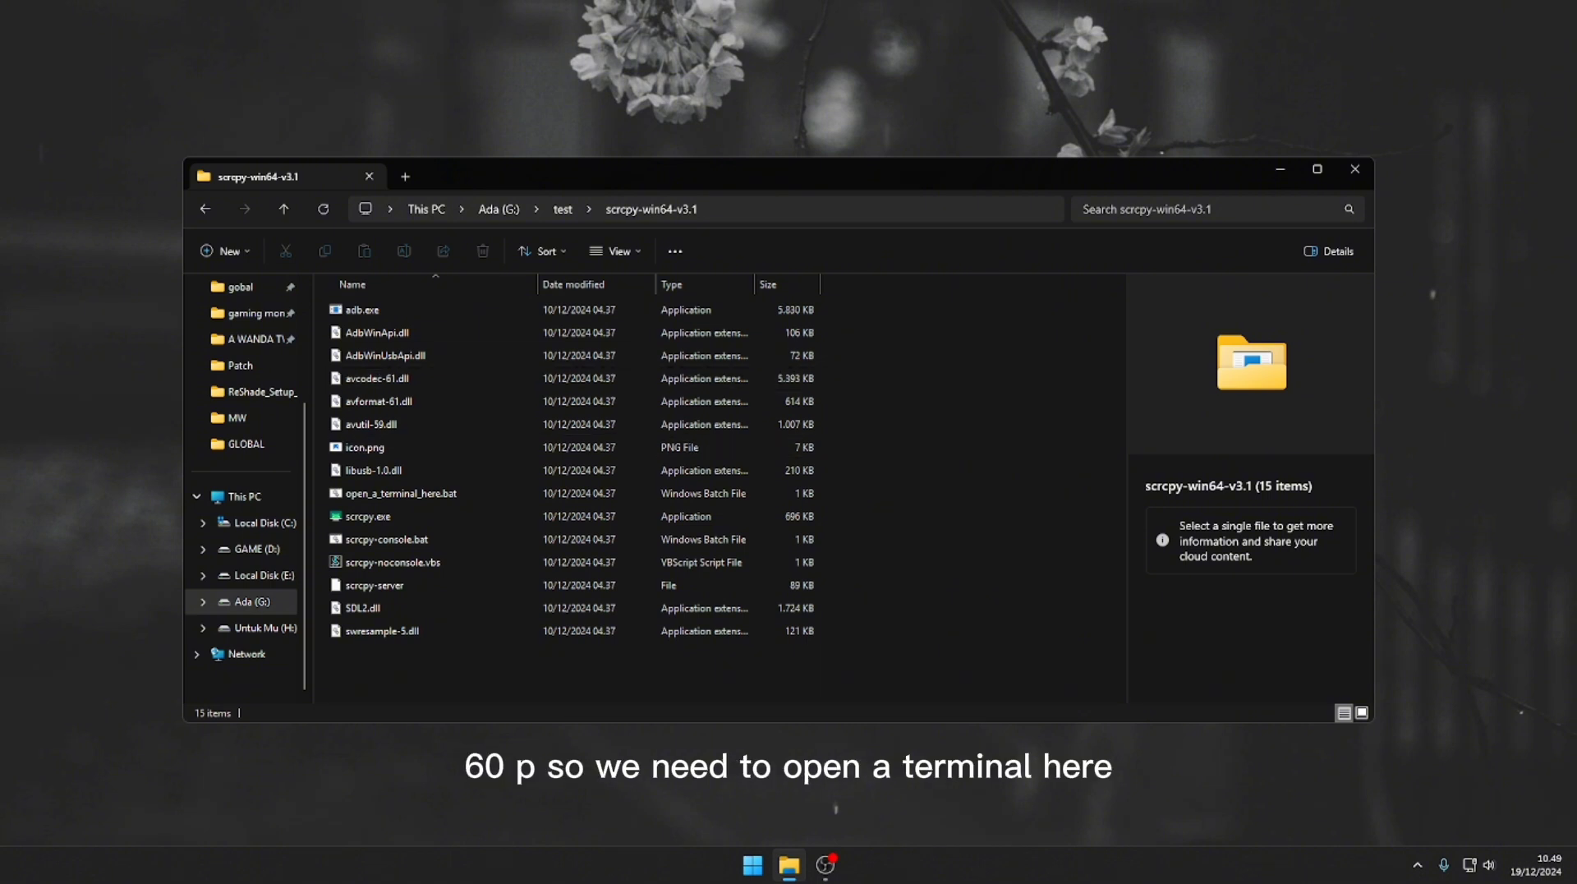
- From a command prompt in the scrcpy folder, run 'scrcpy.exe -m960 --no-audio' to mirror the phone
{"action": "double_click", "coordinate": [401, 493]}
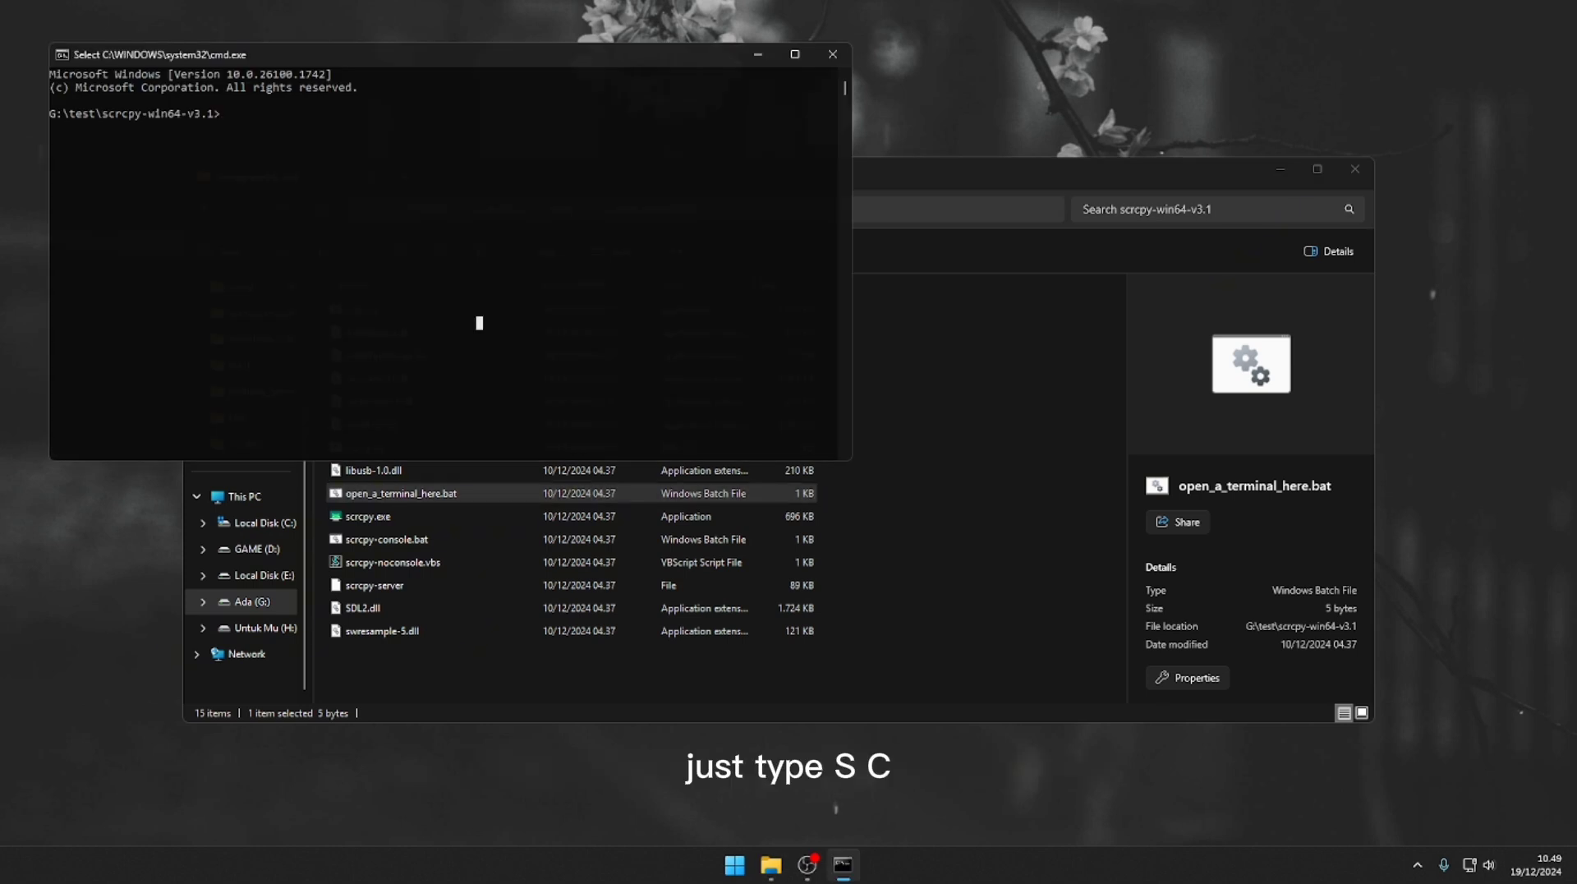
{"action": "type", "text": "scr"}
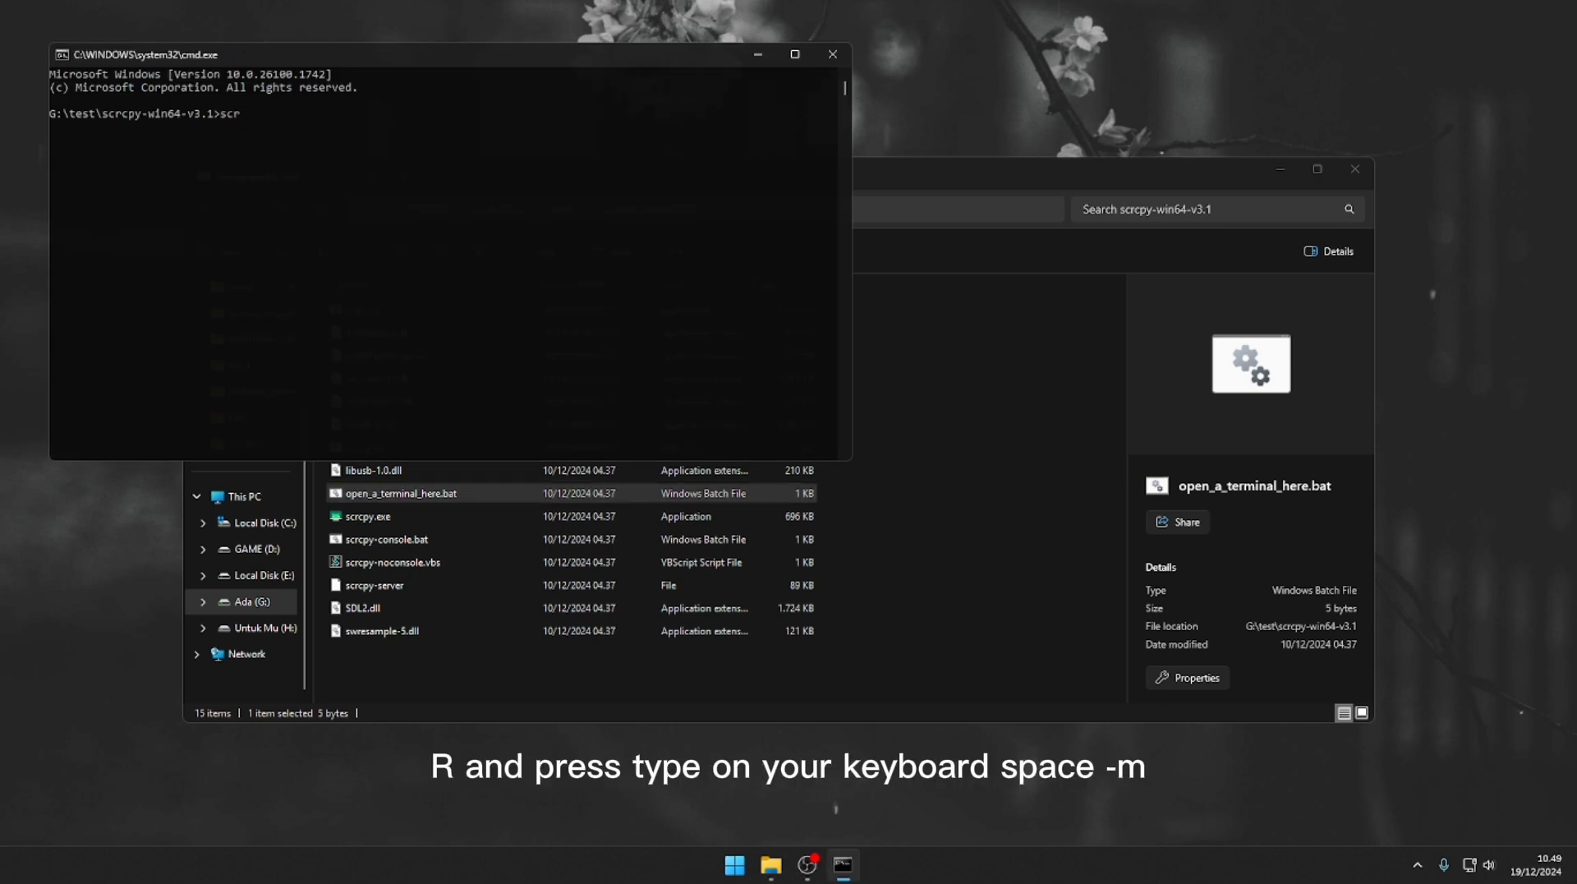
{"action": "type", "text": "cpy.exe -m960 --no-"}
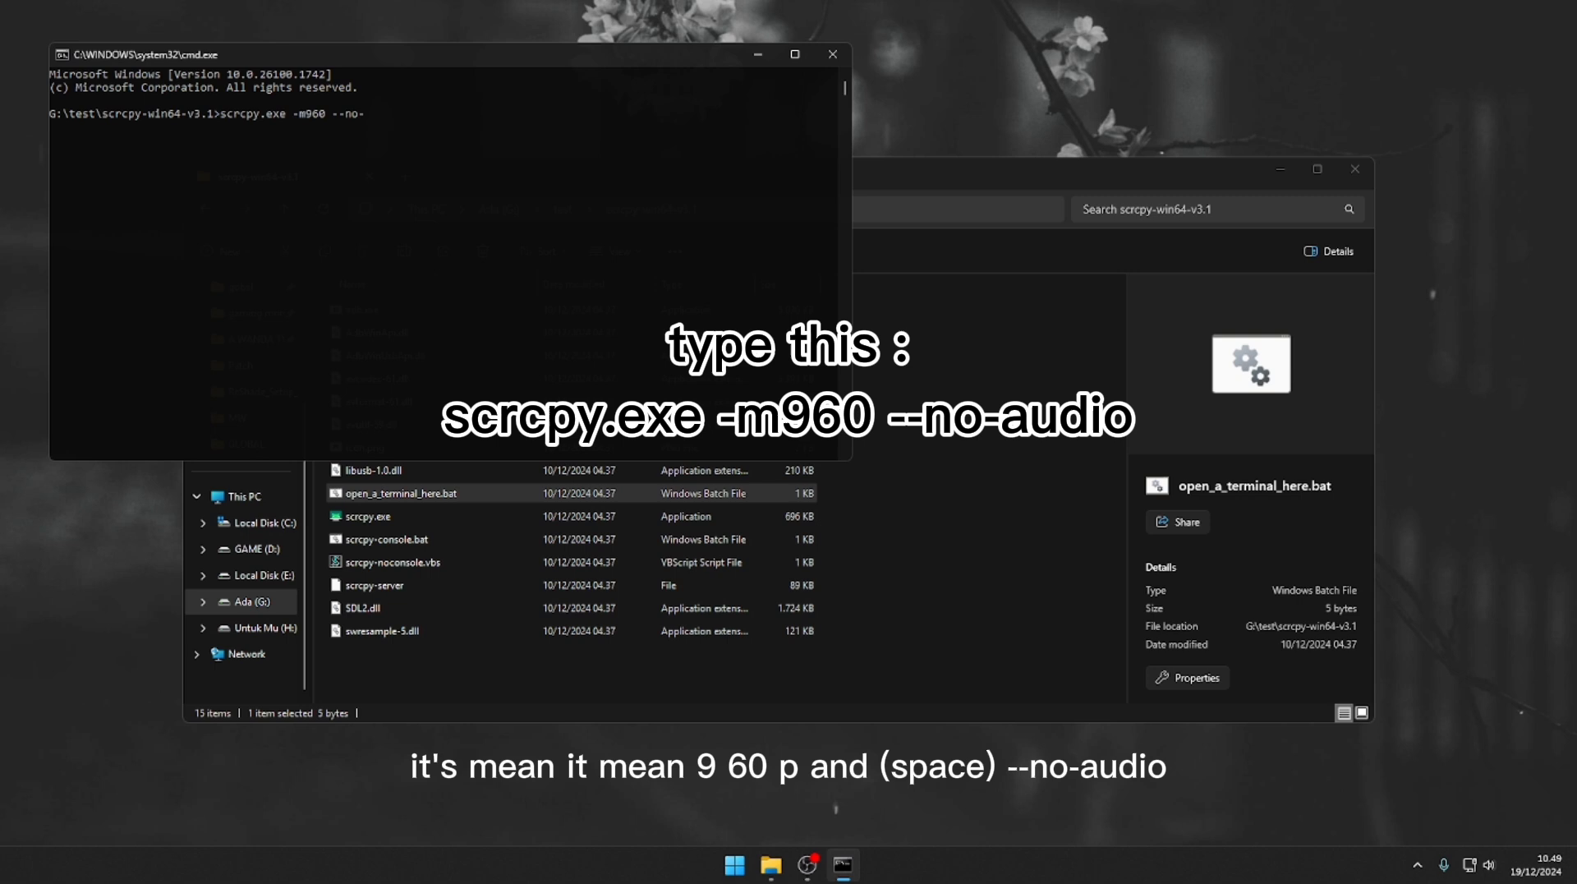
{"action": "type", "text": "udio"}
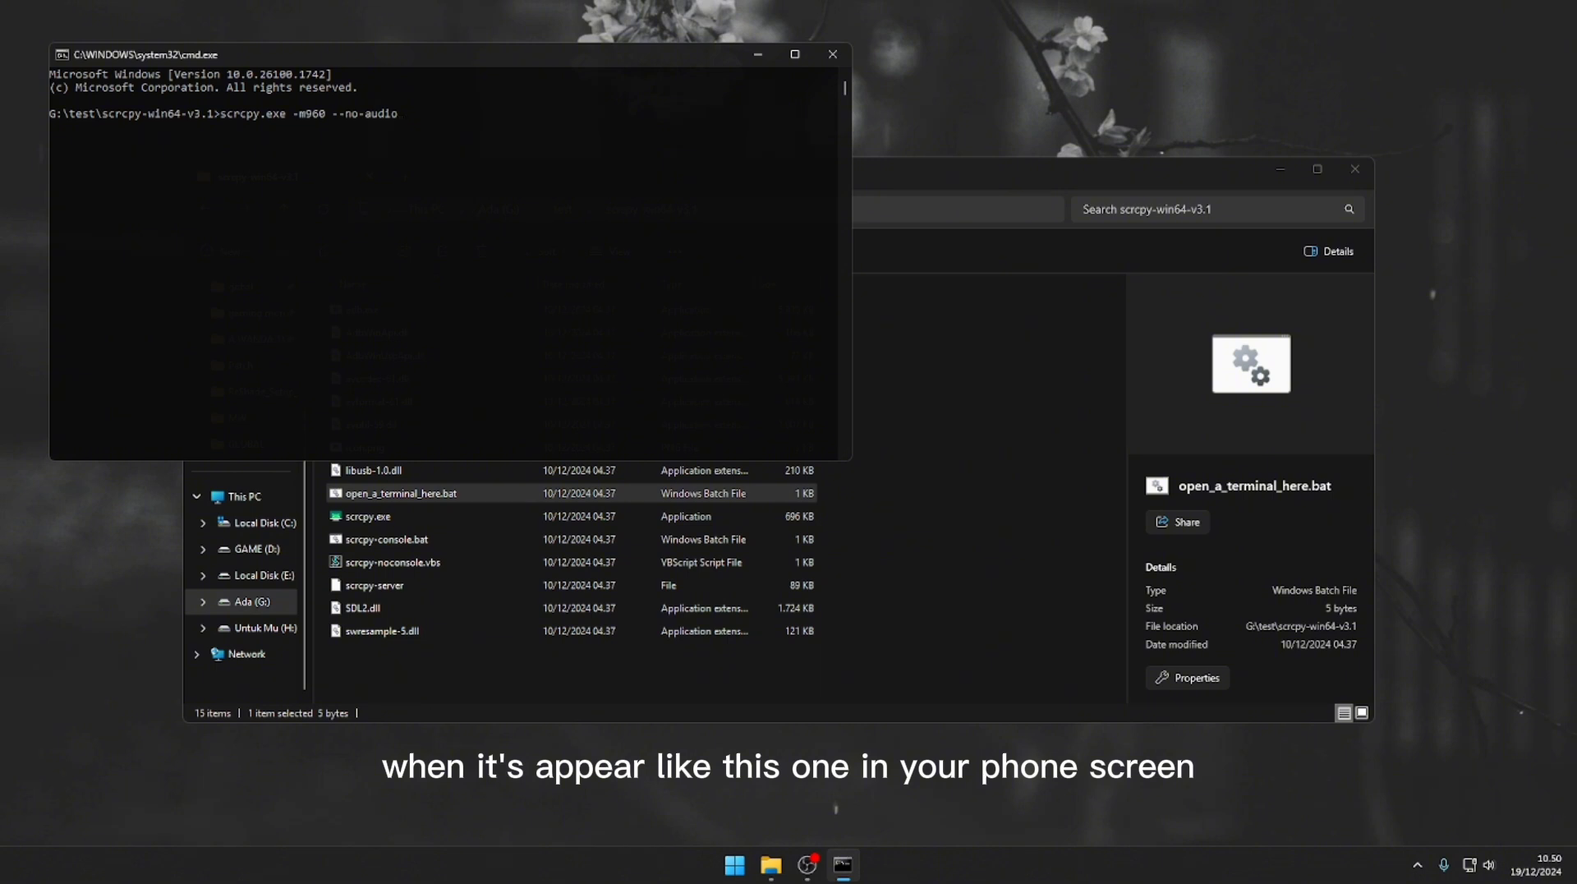
{"action": "key", "text": "Return"}
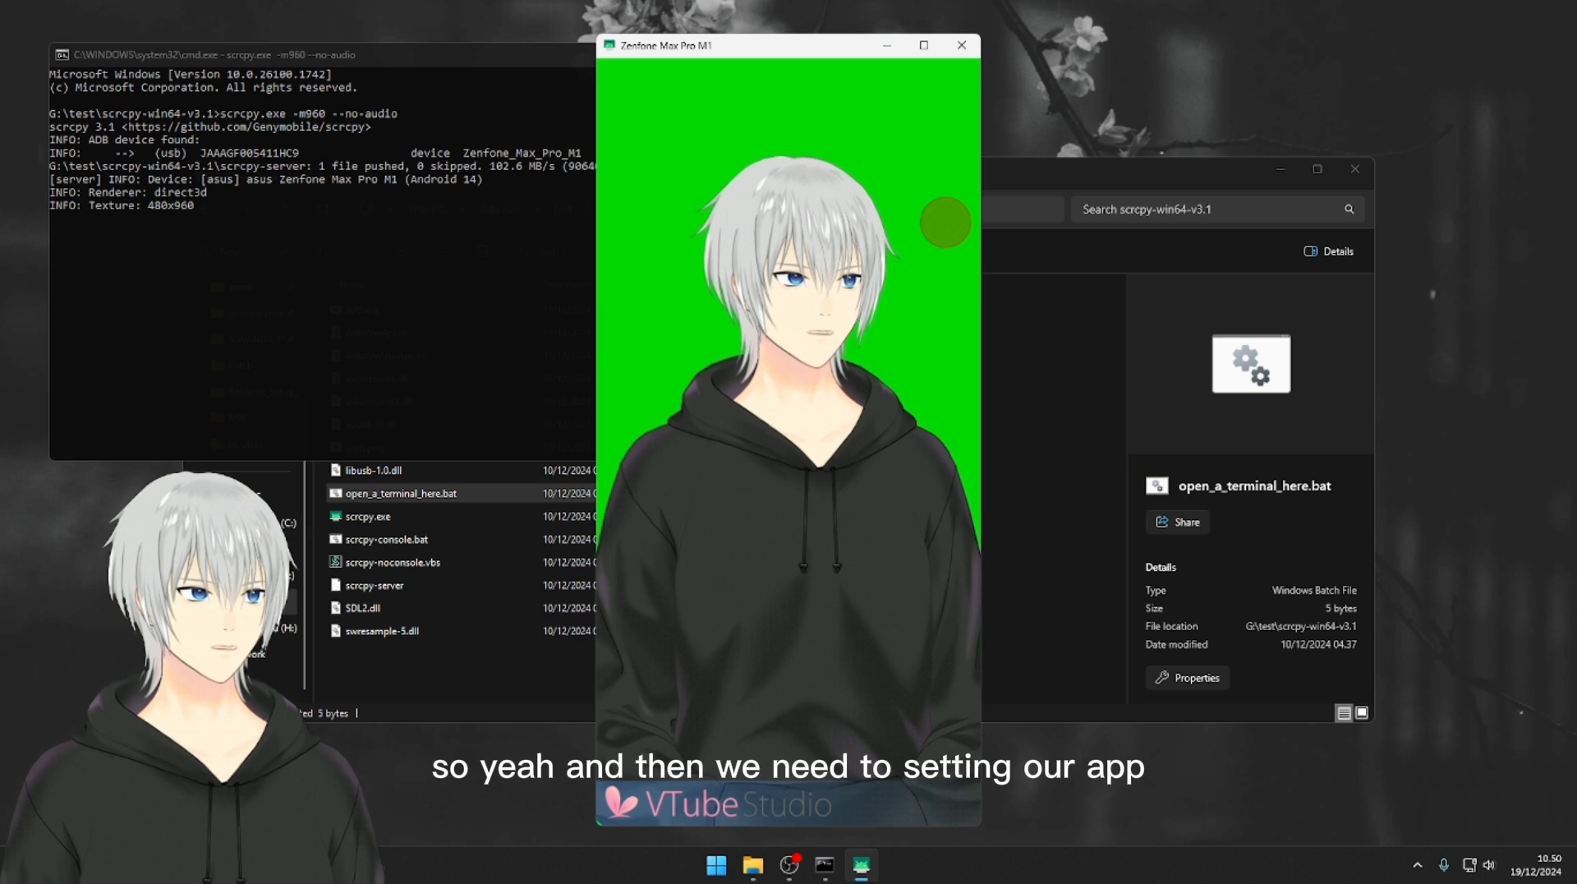
- Check the Zenfone Max Pro M1 mirror window, then return to OBS Studio
{"action": "key", "text": "alt+Tab"}
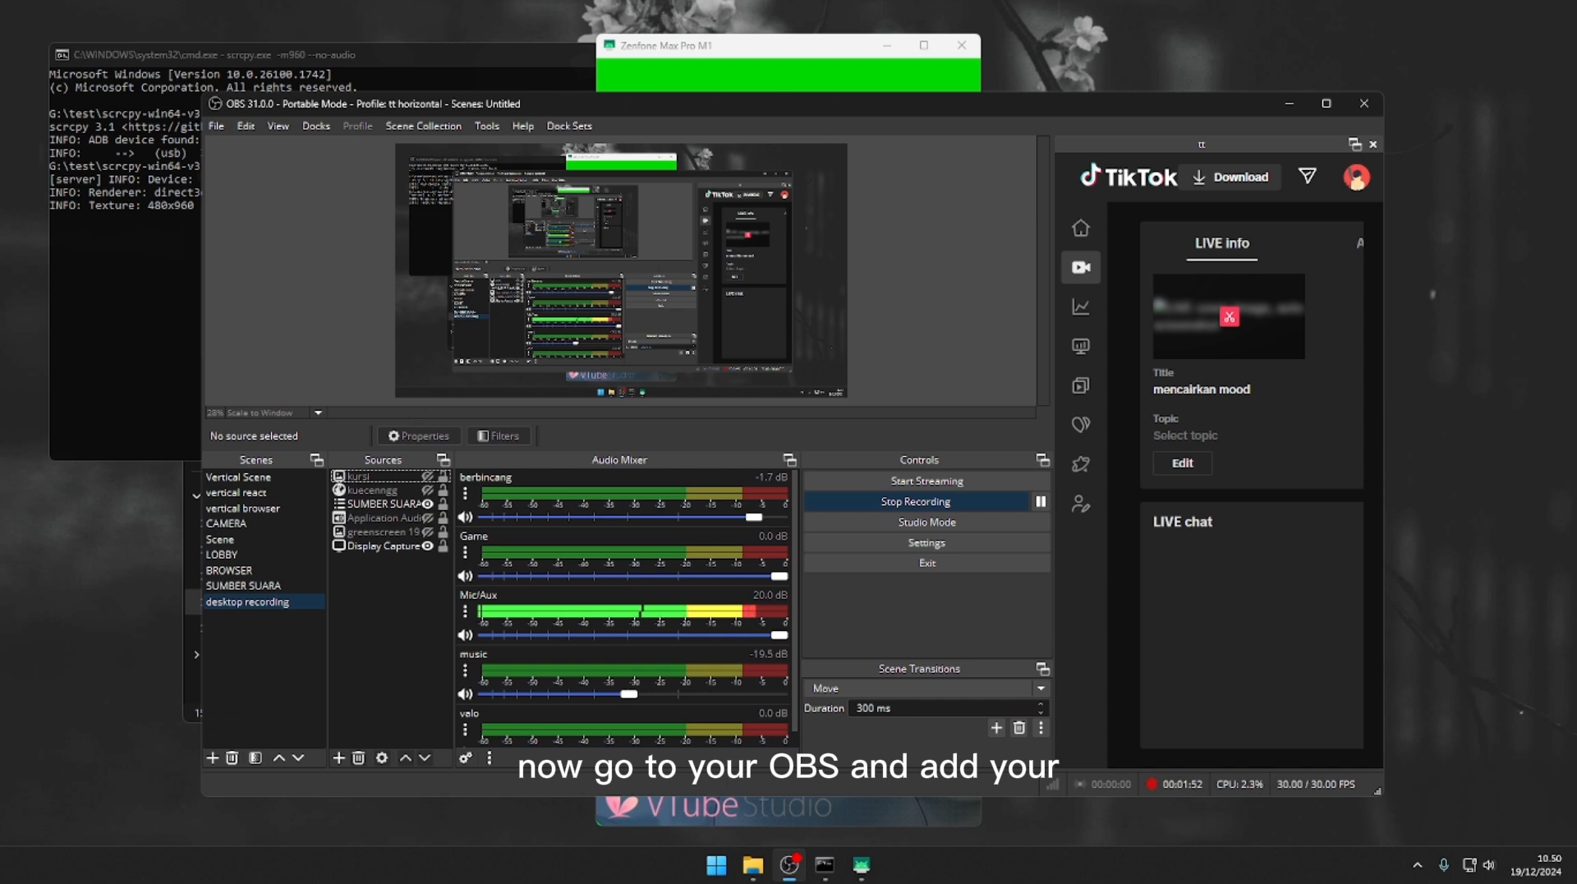
{"action": "key", "text": "alt+Tab"}
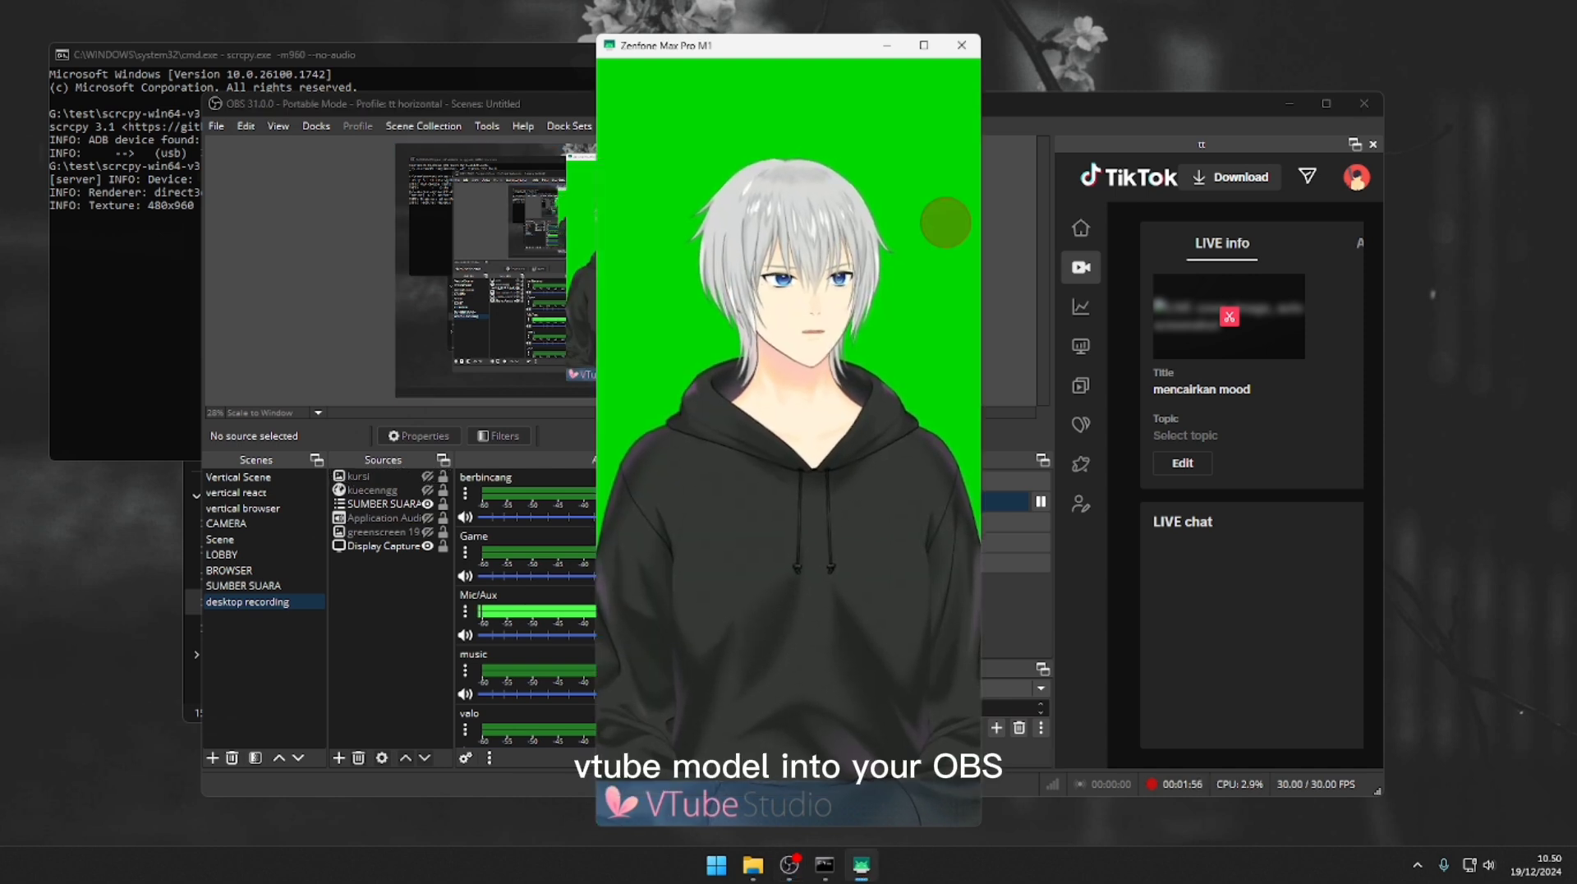
{"action": "key", "text": "alt+Tab"}
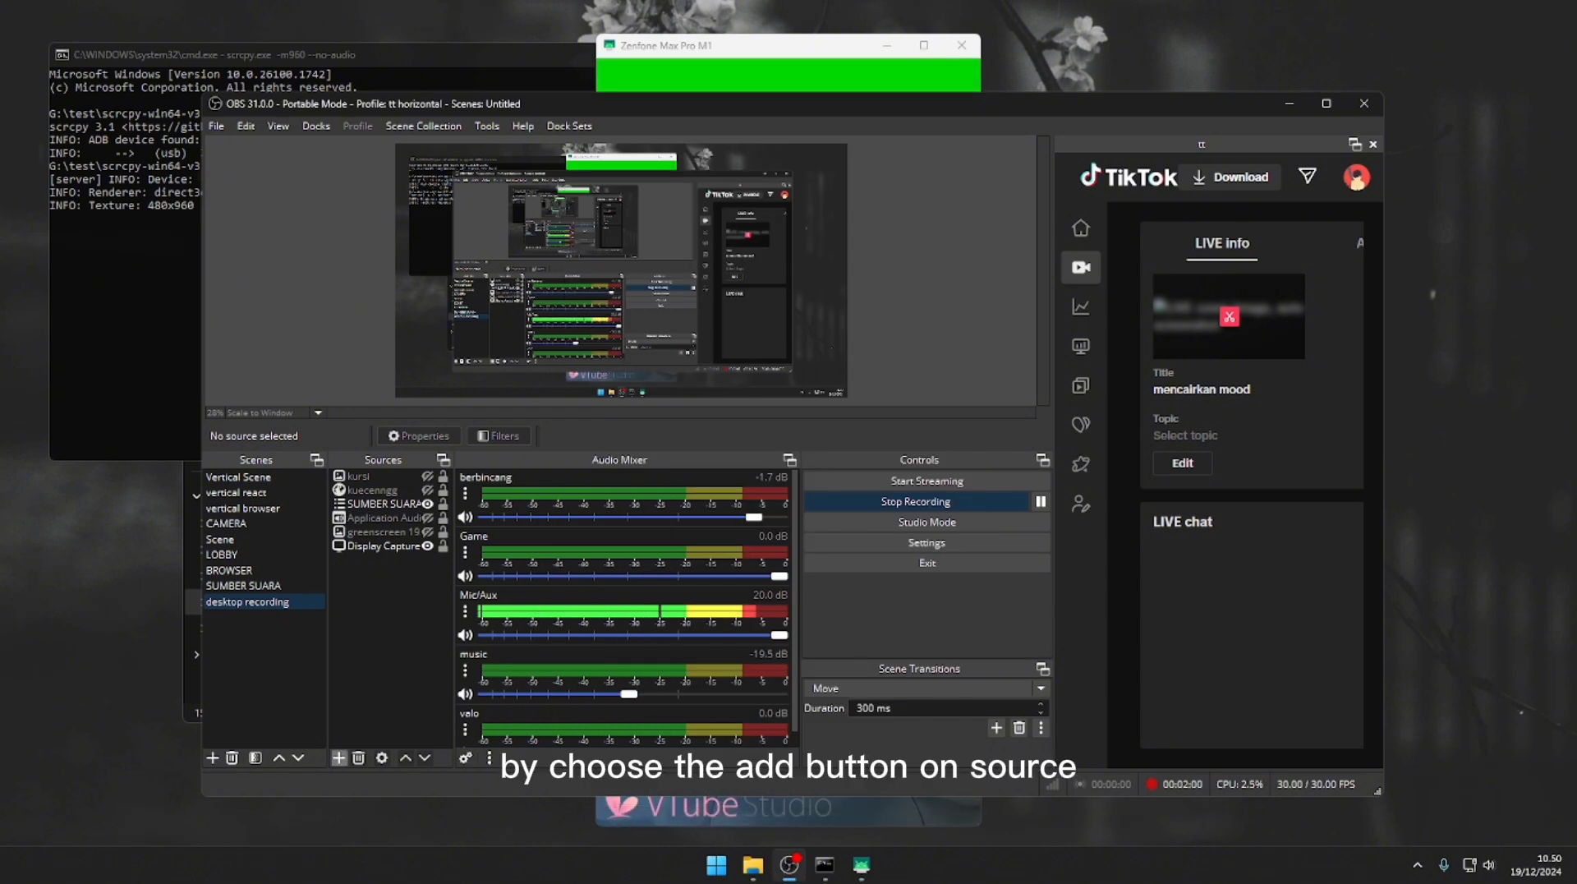
- Create a new Game Capture source named awlasd
{"action": "left_click", "coordinate": [339, 757]}
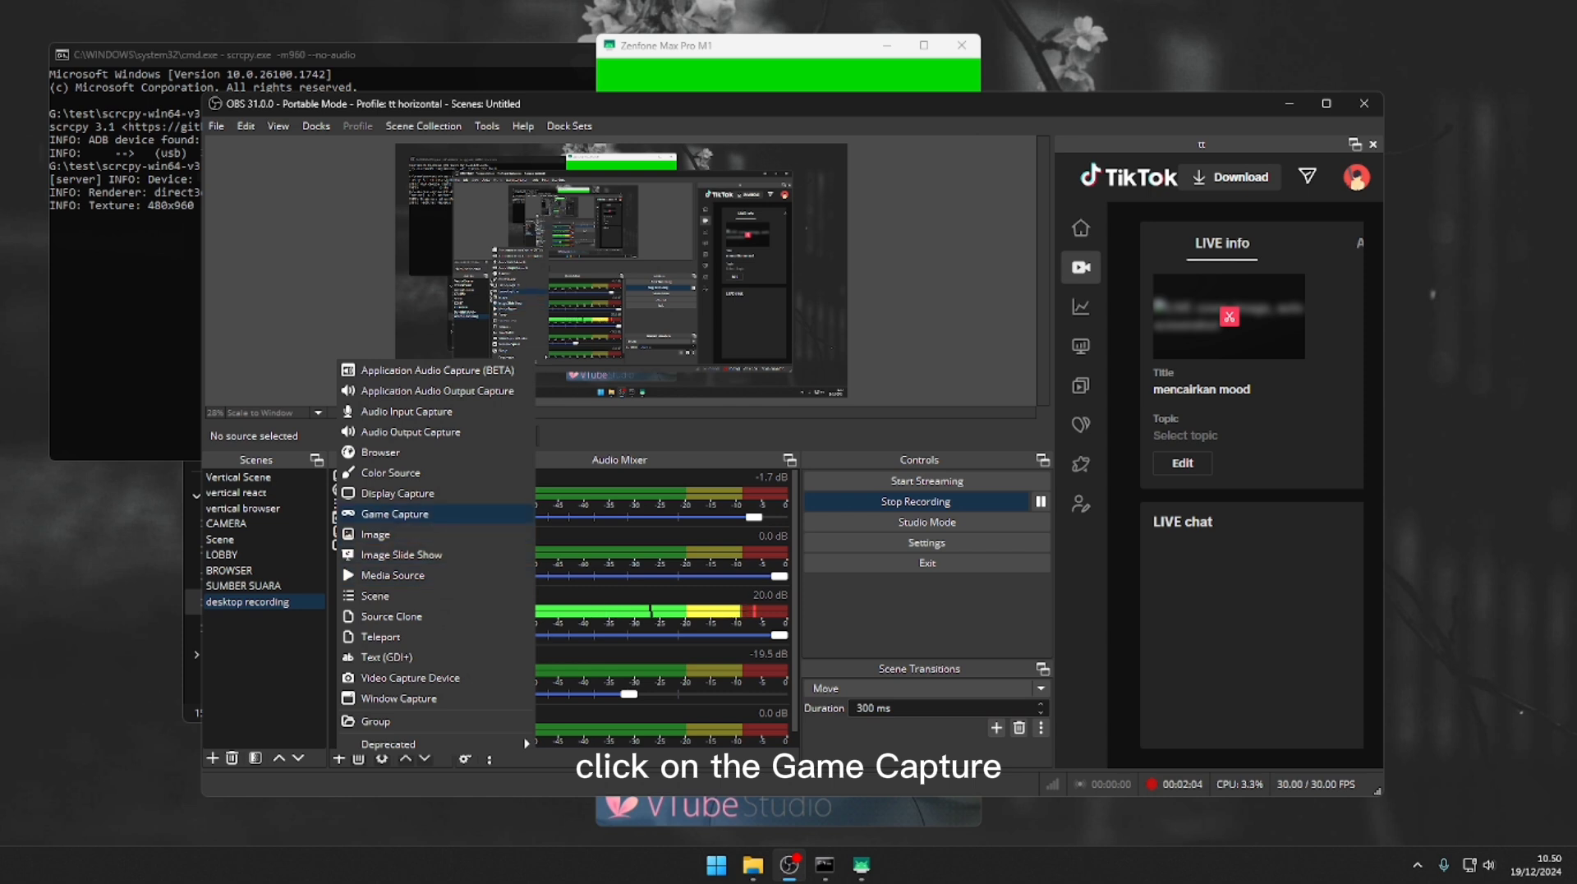
{"action": "left_click", "coordinate": [394, 513]}
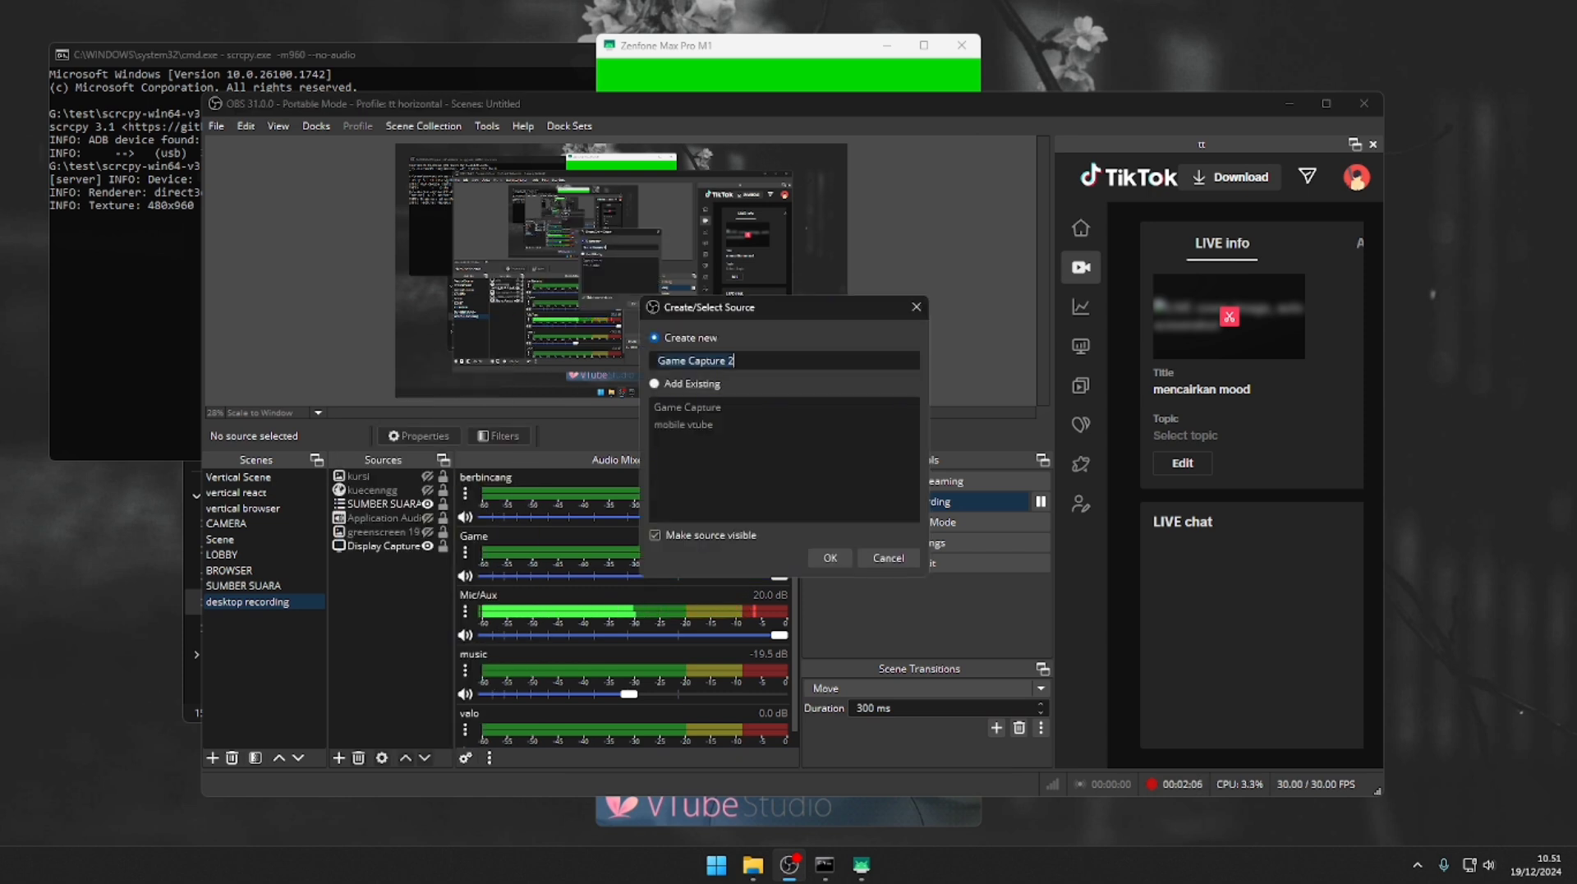
{"action": "type", "text": "awlasd"}
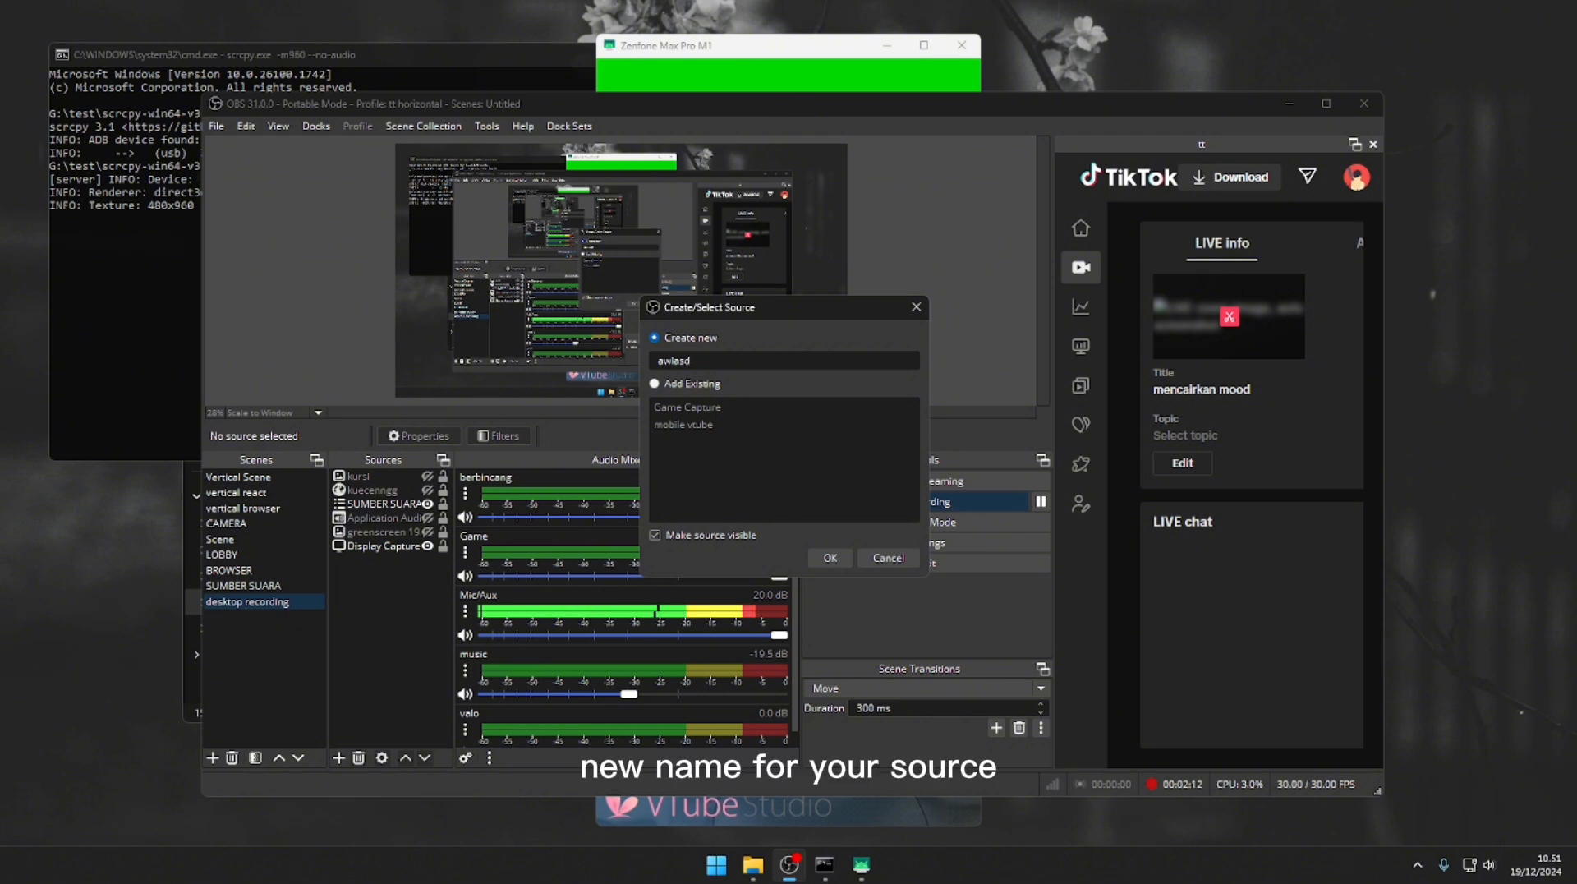
{"action": "key", "text": "Return"}
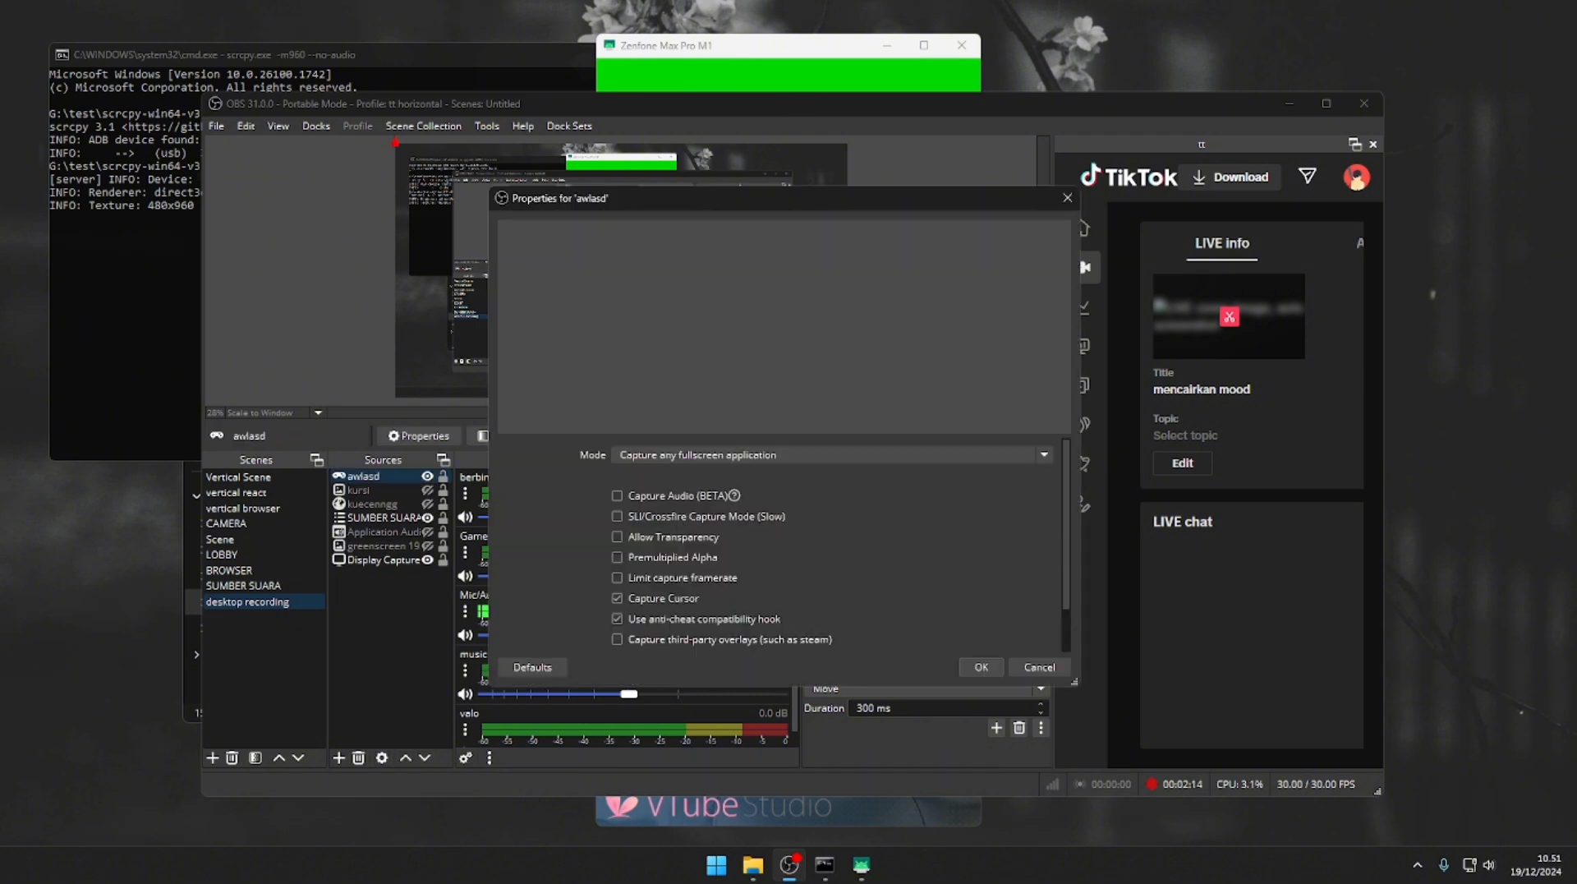
- Set the capture mode to the specific window [scrcpy.exe]: Zenfone Max Pro M1
{"action": "left_click", "coordinate": [829, 454]}
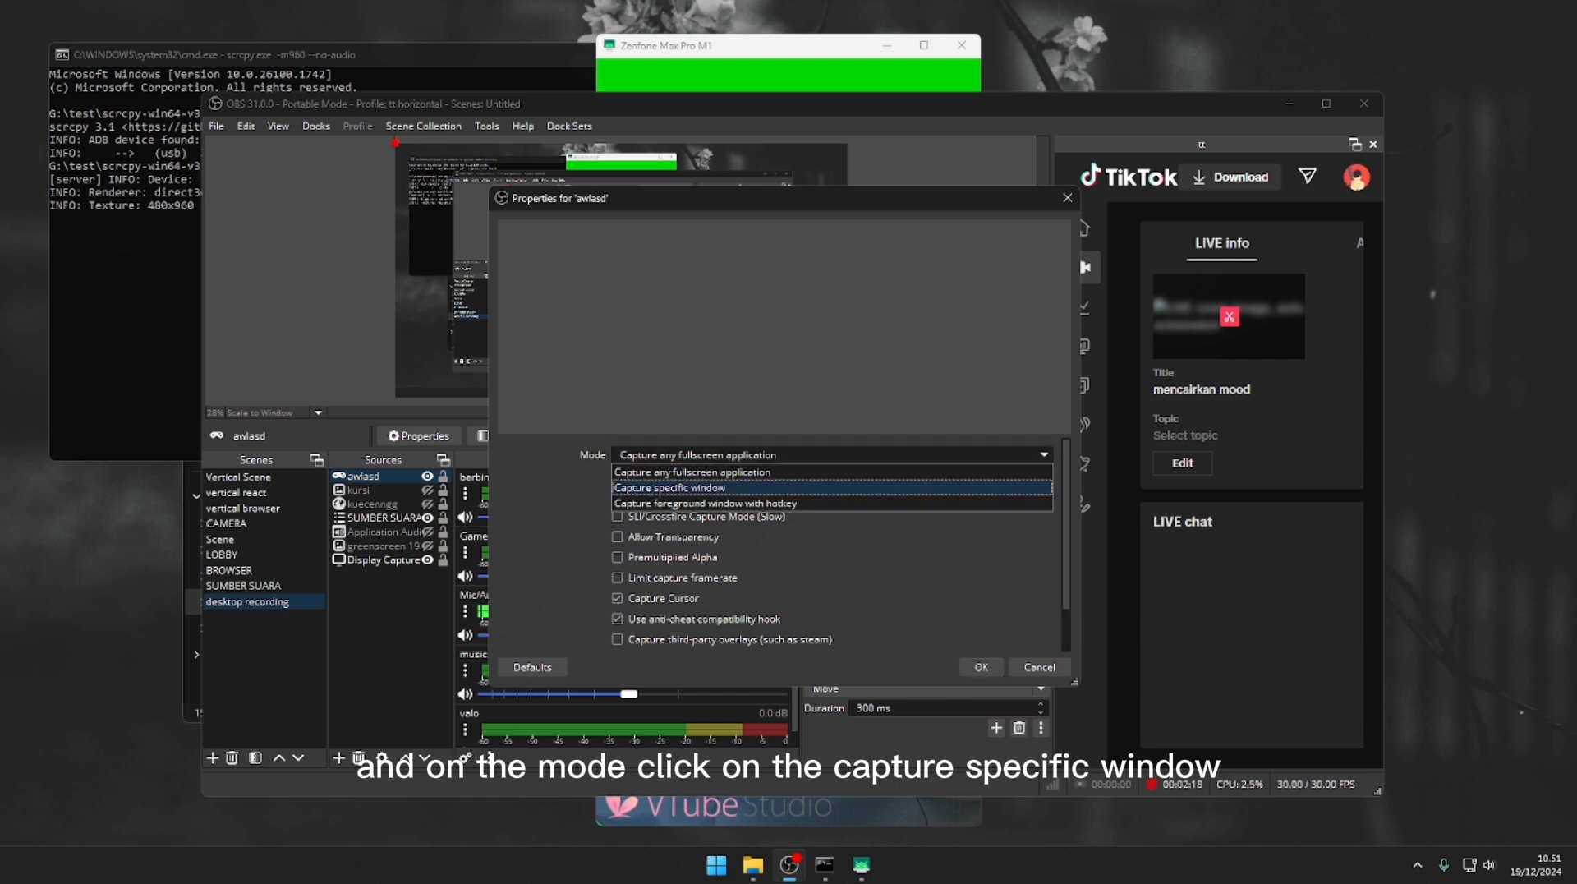
{"action": "left_click", "coordinate": [670, 487]}
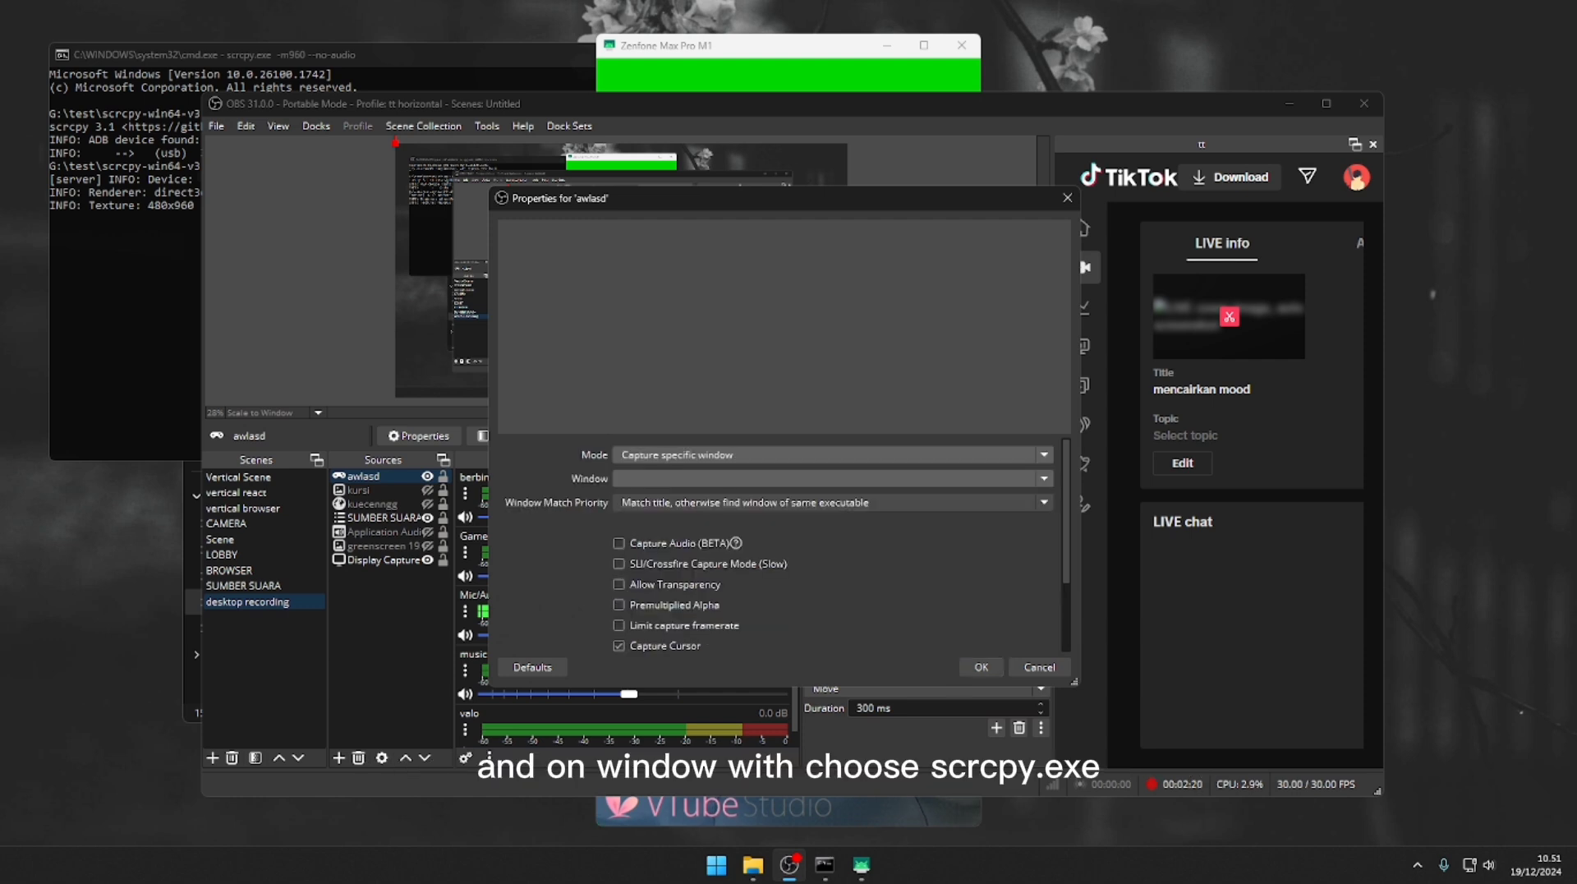
{"action": "left_click", "coordinate": [830, 478]}
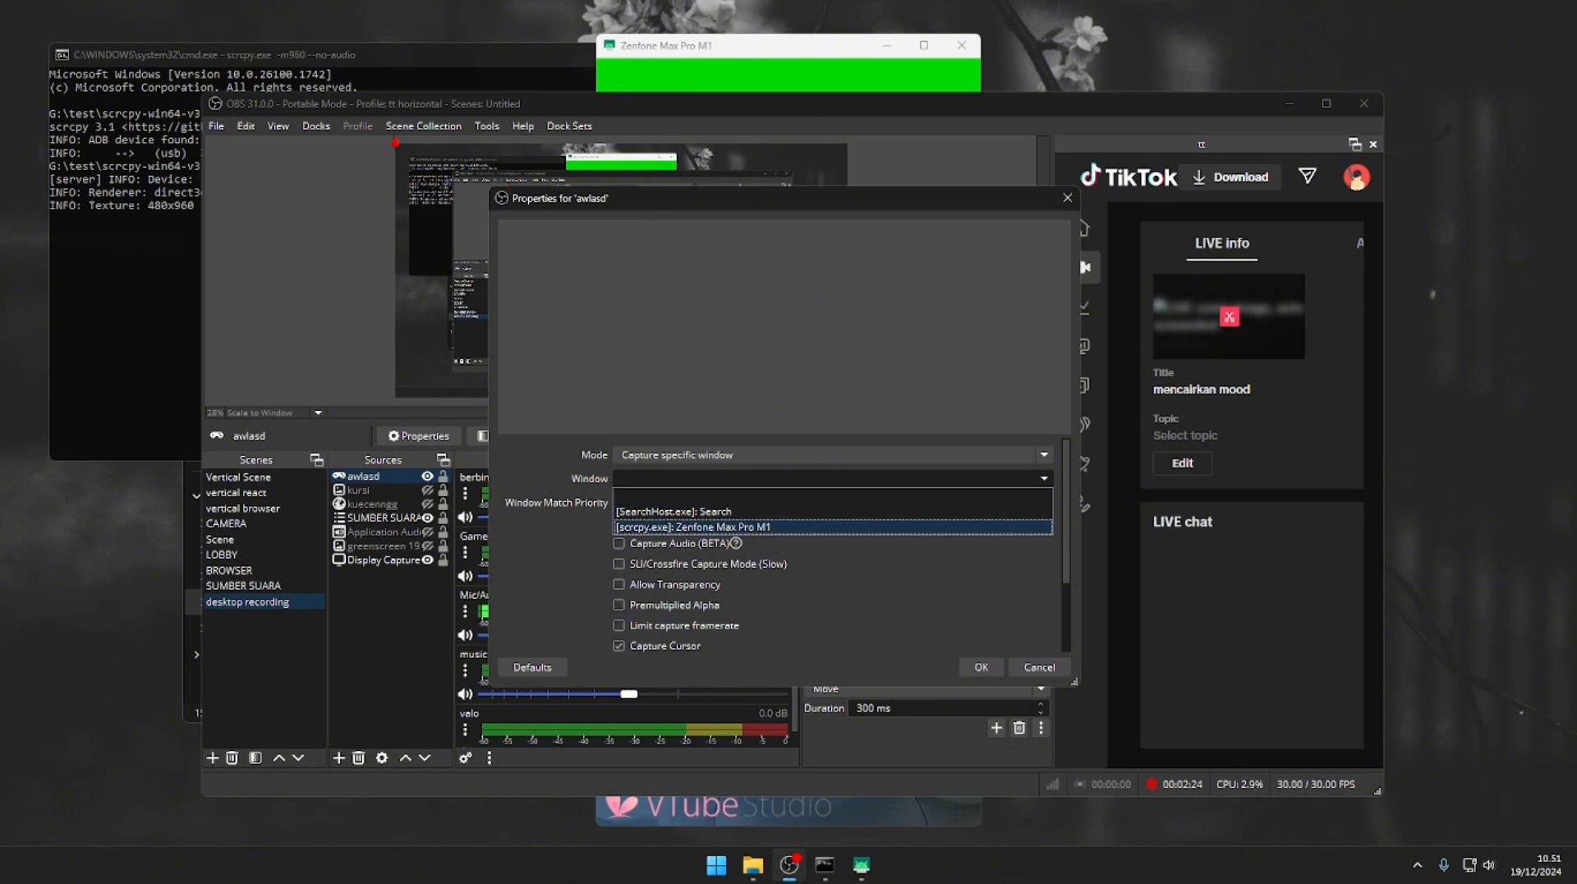
{"action": "key", "text": "Return"}
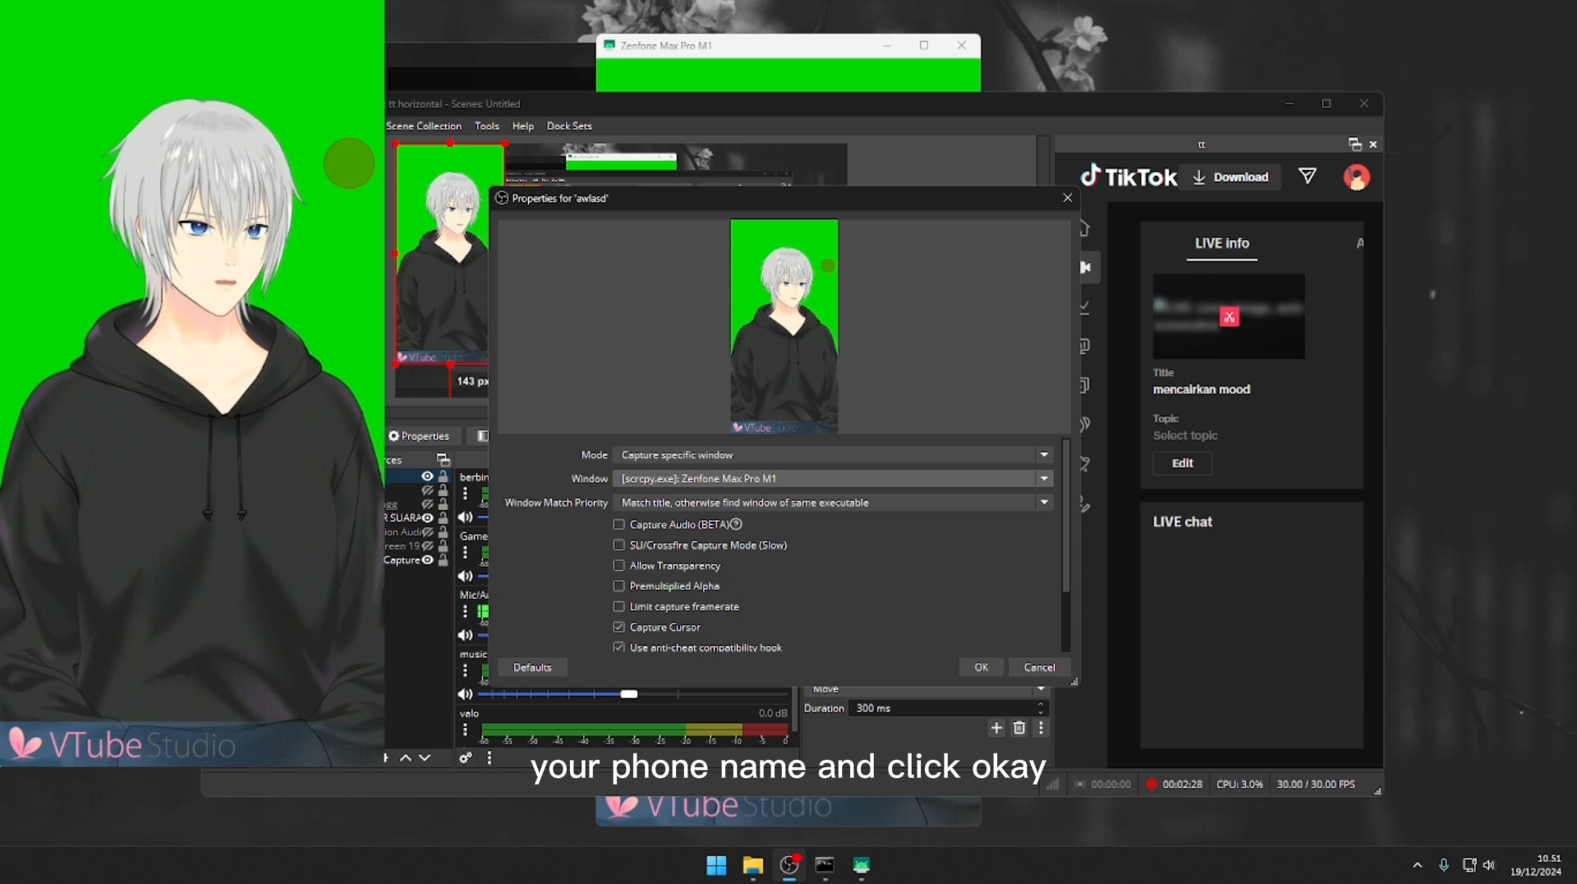
{"action": "left_click", "coordinate": [981, 667]}
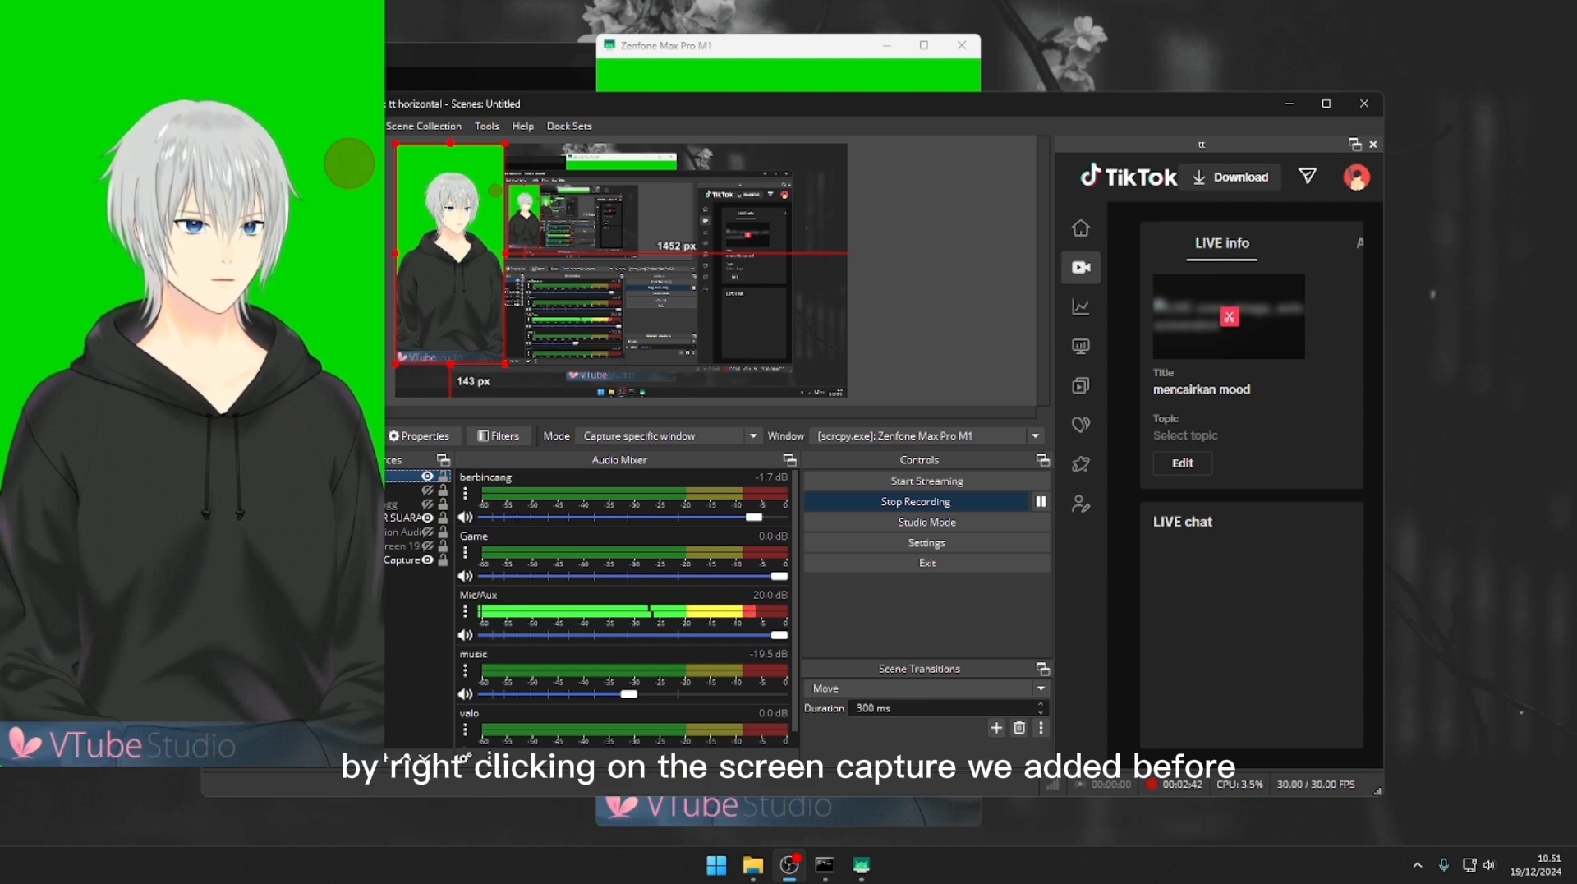
- In the awlasd source's Filters window, add a Chroma Key effect filter with its default name
{"action": "right_click", "coordinate": [451, 255]}
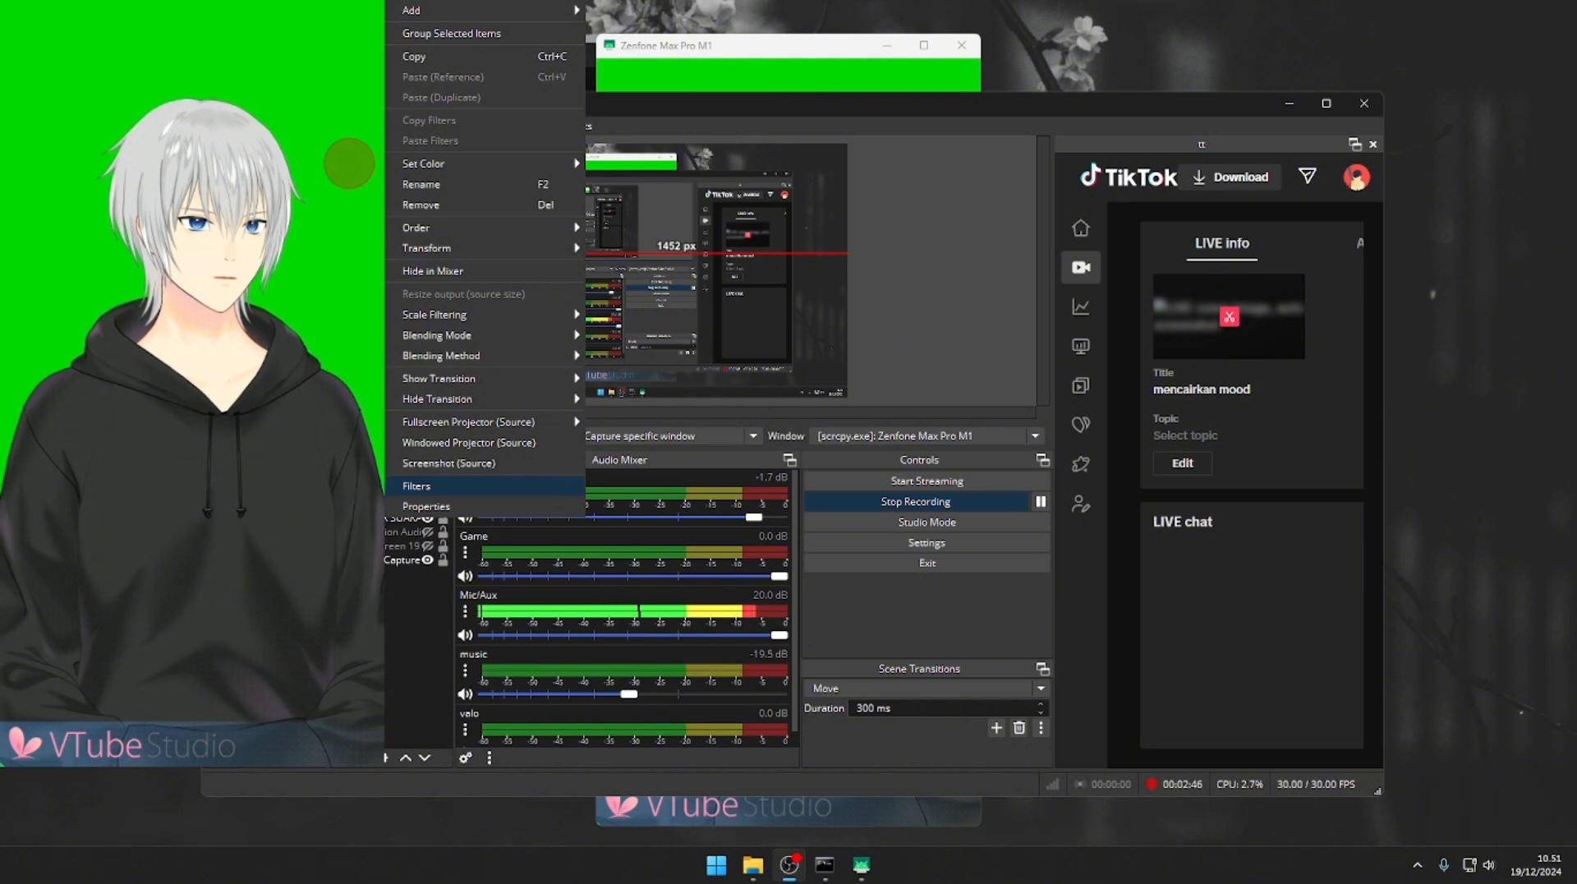
{"action": "left_click", "coordinate": [416, 485]}
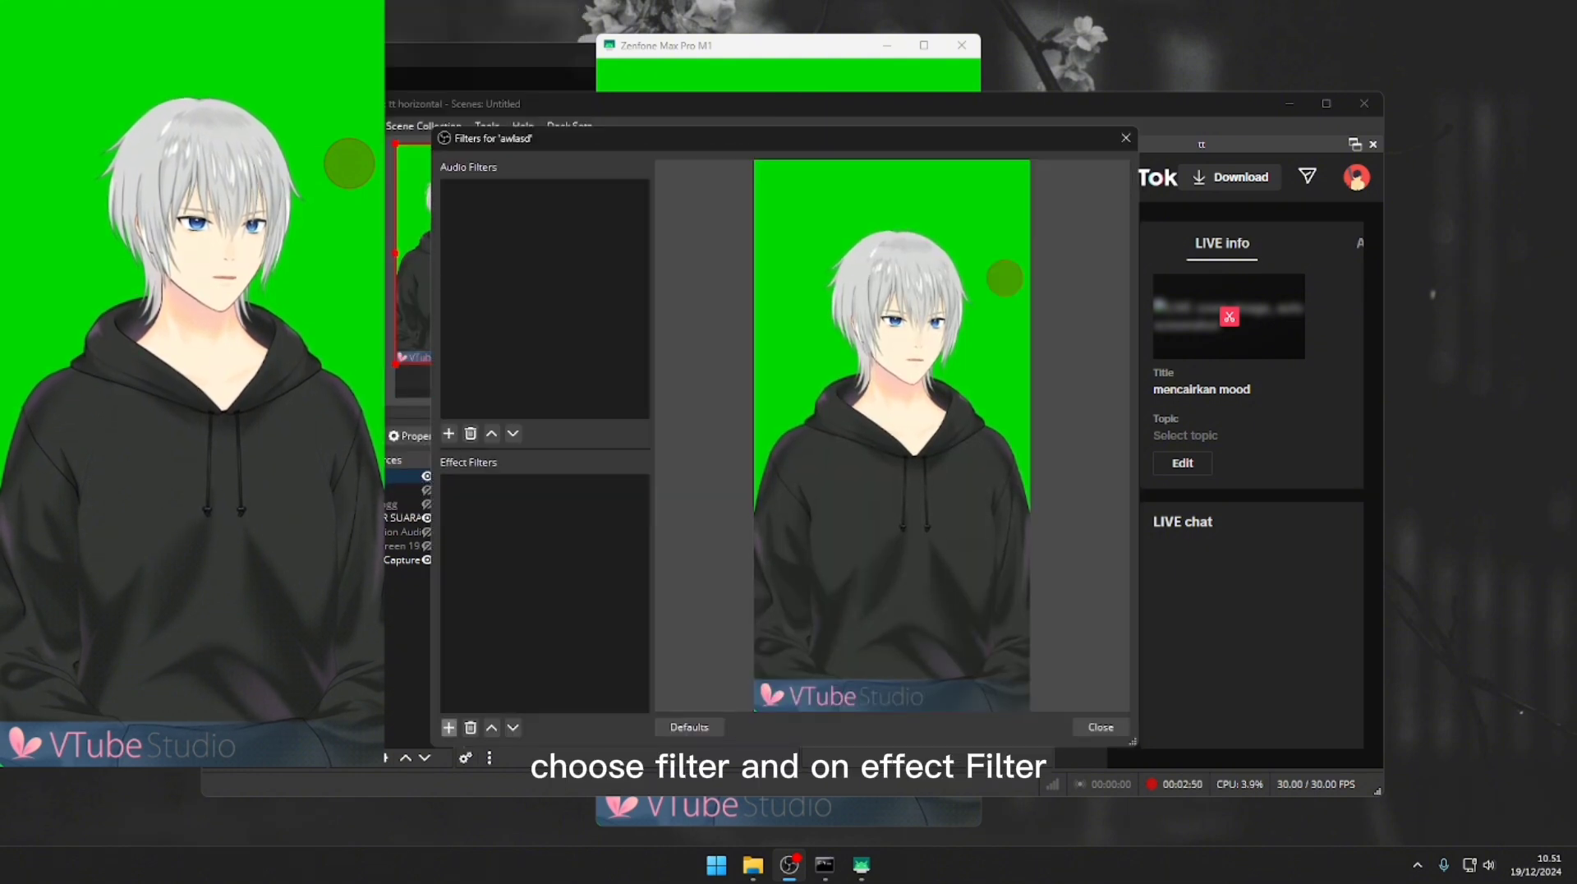
{"action": "left_click", "coordinate": [449, 727]}
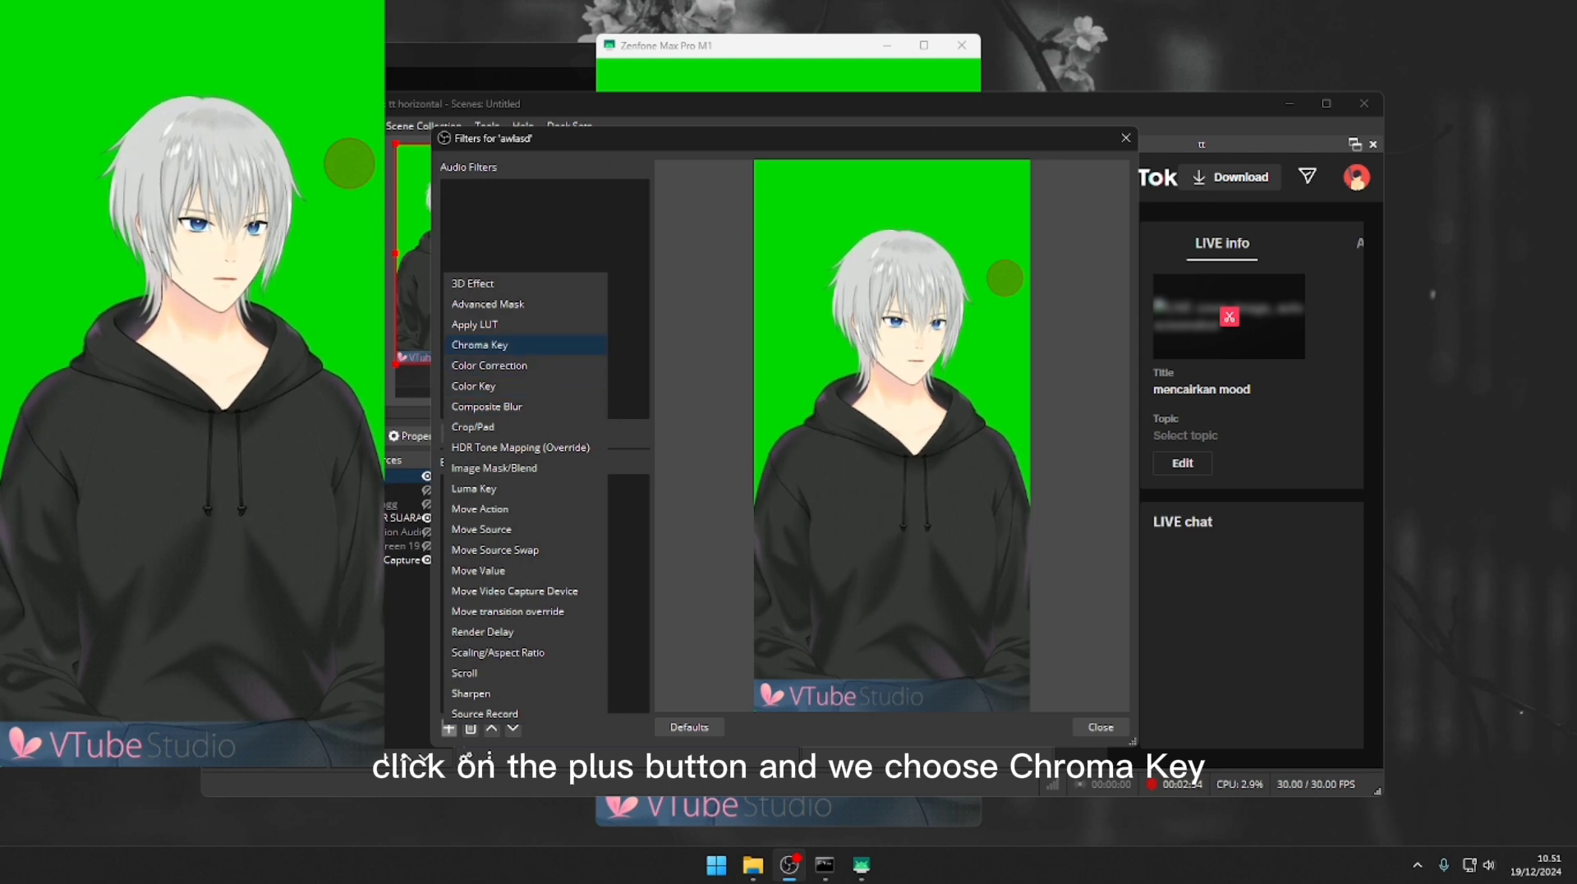
{"action": "left_click", "coordinate": [488, 344]}
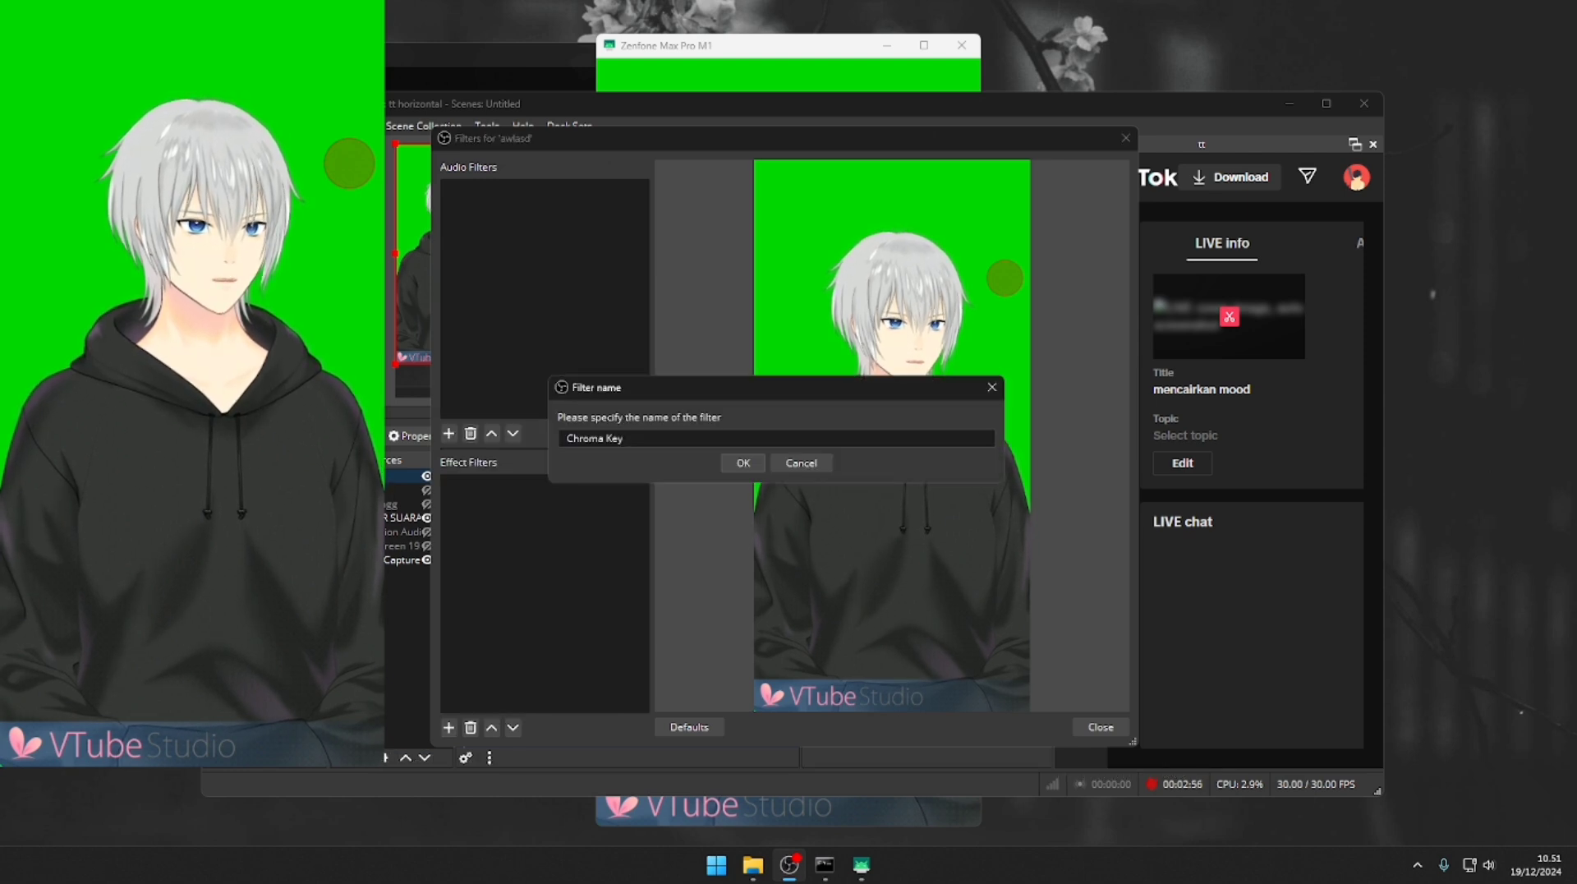
{"action": "key", "text": "Return"}
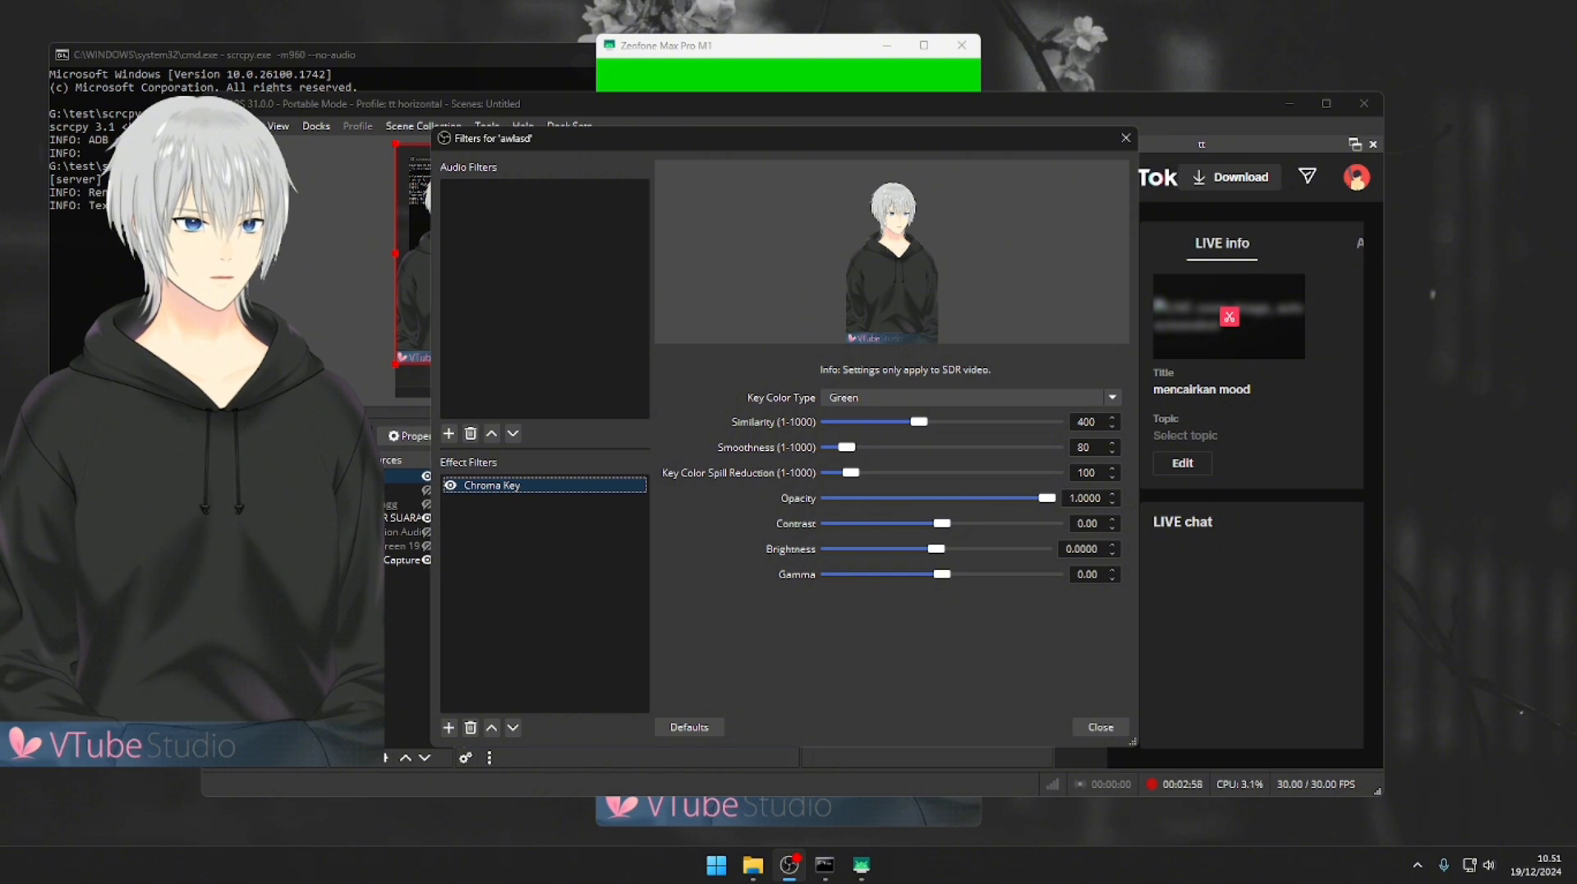
{"action": "key", "text": "Escape"}
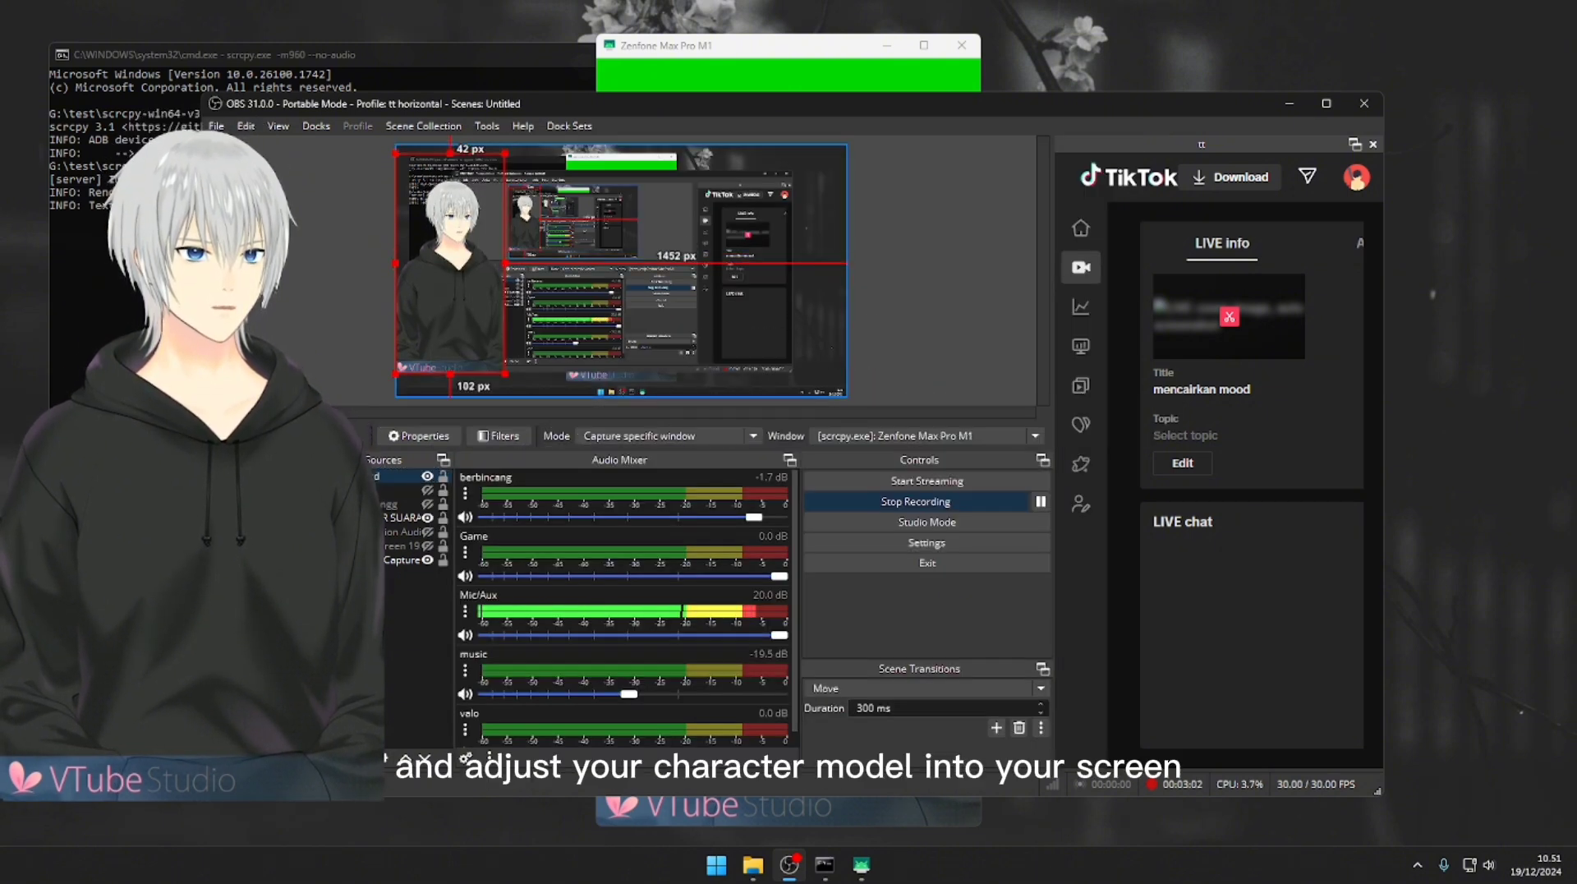
- Drag the awlasd avatar about 95 pixels lower in the preview and deselect it
{"action": "left_click_drag", "start_coordinate": [450, 263], "coordinate": [451, 341]}
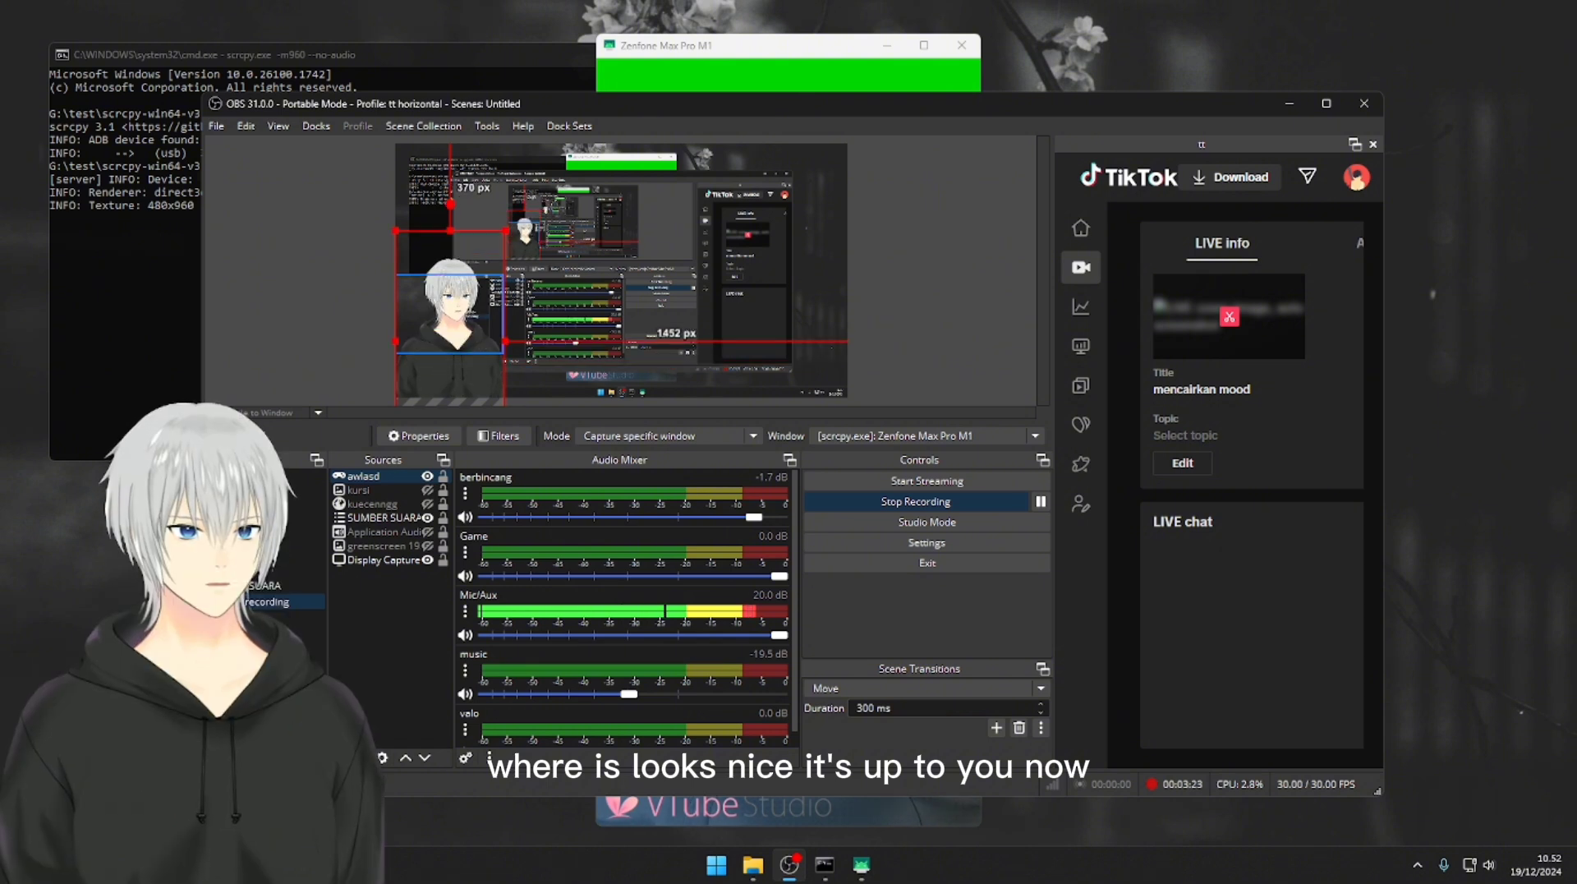
{"action": "left_click", "coordinate": [450, 341], "text": "ctrl"}
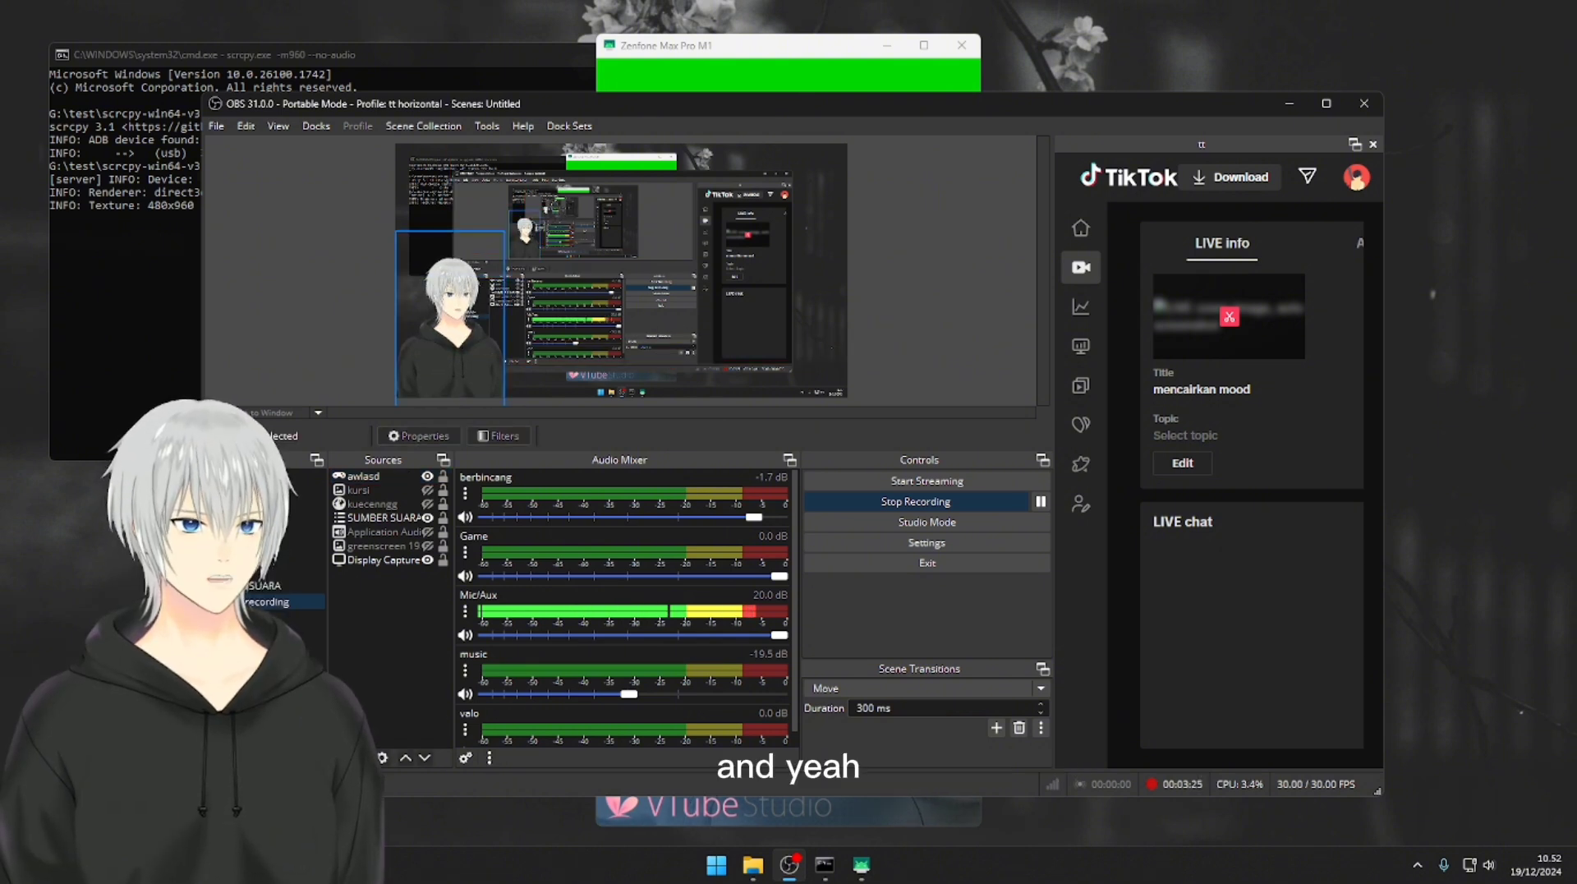